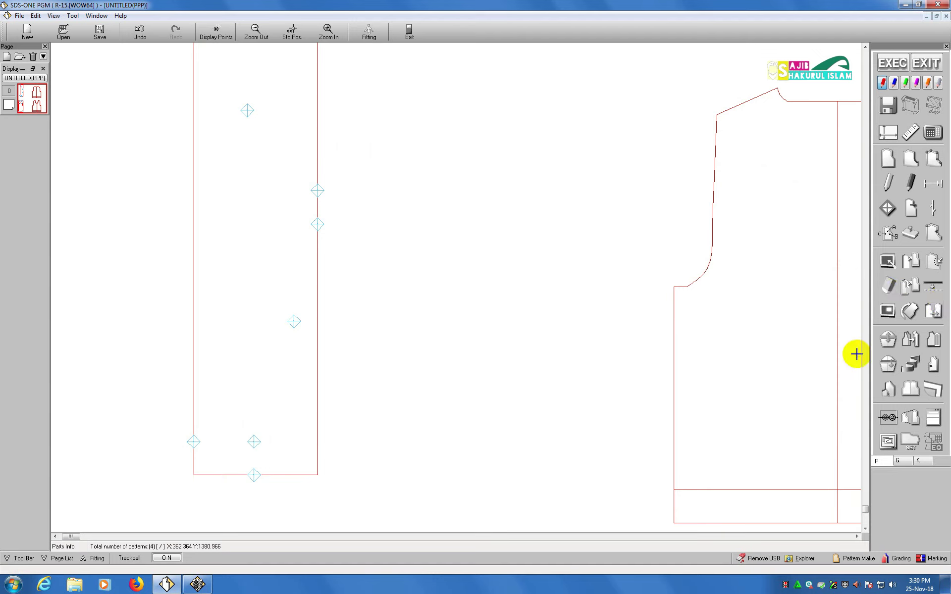
# Step: Draw a straight assist line from the mark on the rectangular pattern's top edge to the upper mark on its right edge
pyautogui.click(888, 182)
pyautogui.scroll(5, 318, 290)
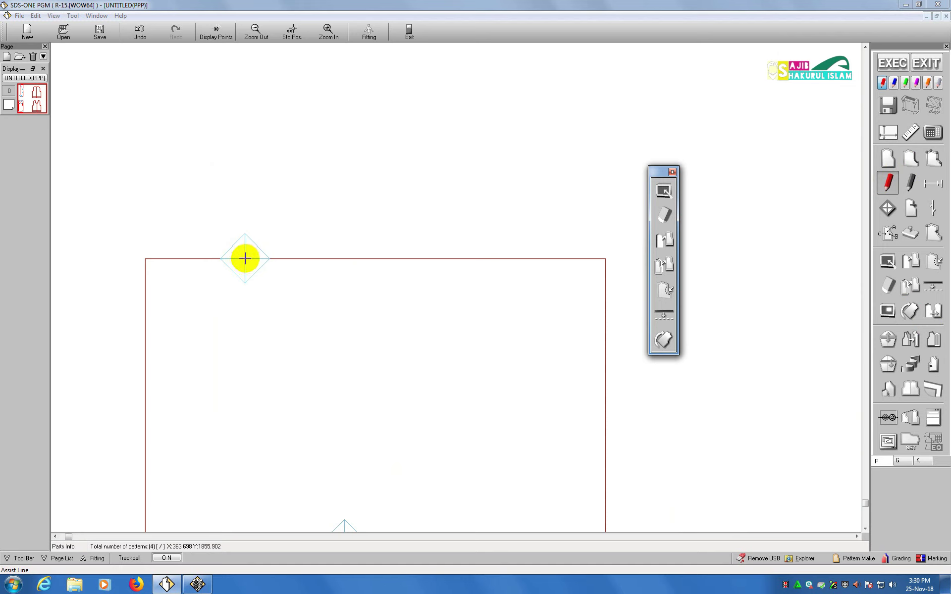
pyautogui.click(665, 191)
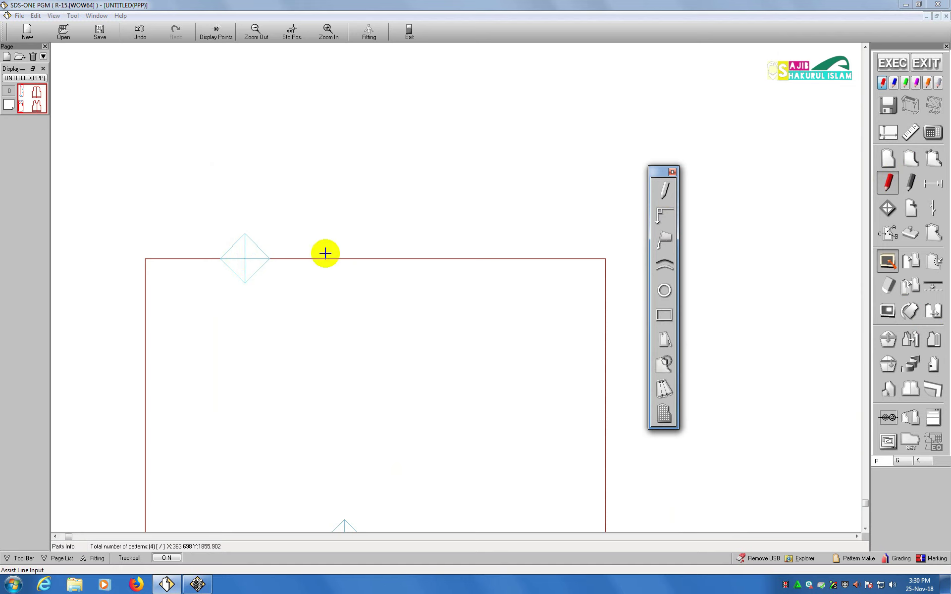
pyautogui.click(664, 188)
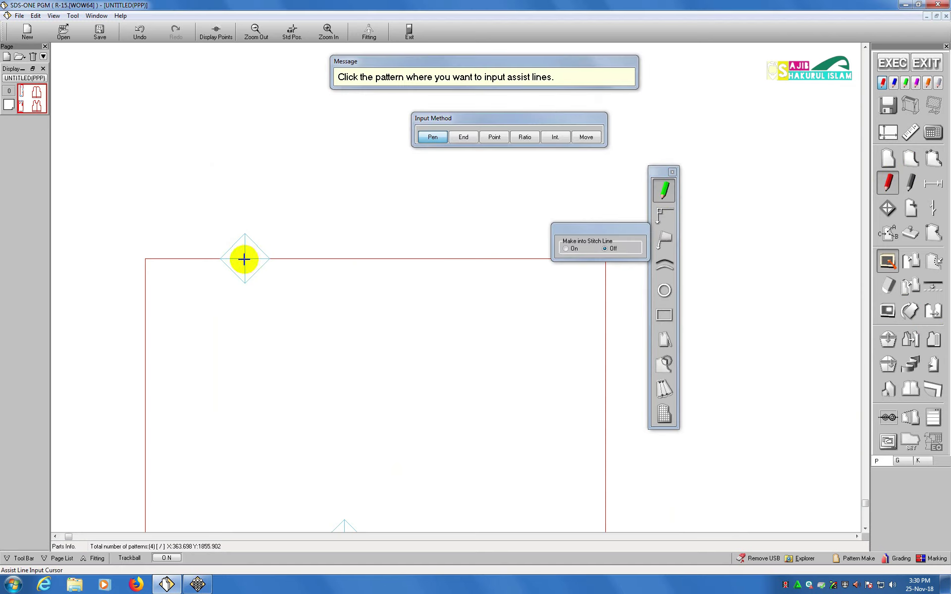
pyautogui.click(244, 259)
pyautogui.click(244, 257)
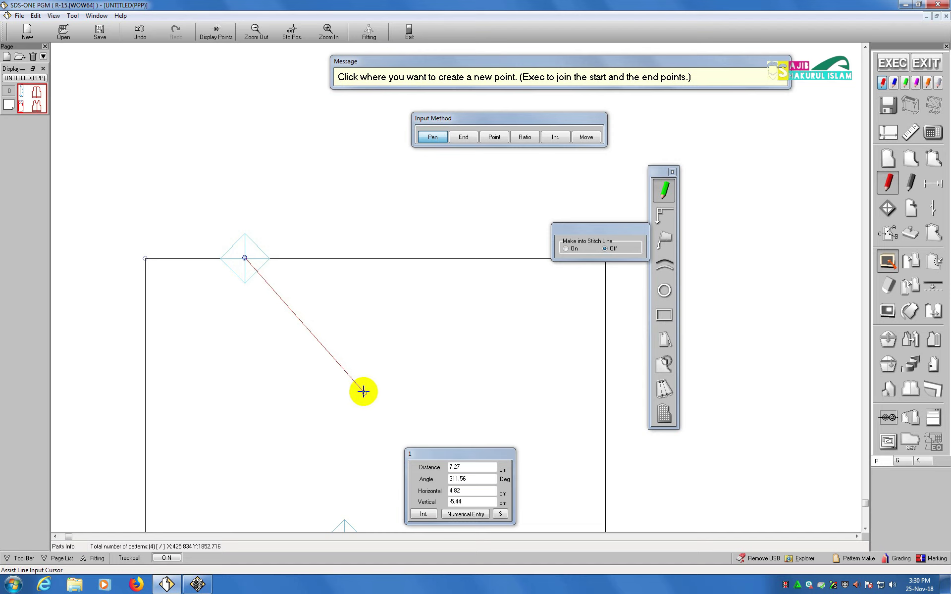
pyautogui.scroll(-4, 370, 394)
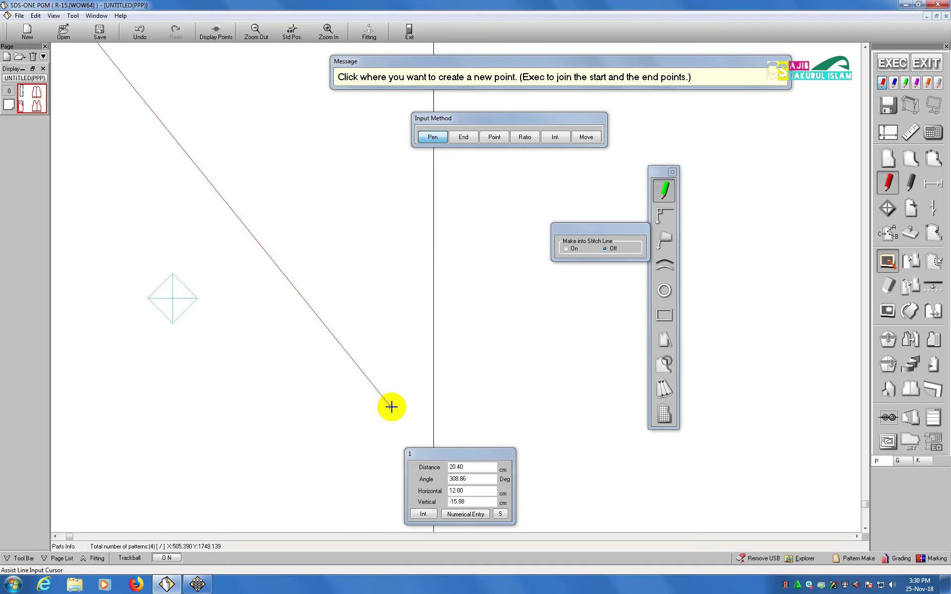
pyautogui.scroll(-3, 381, 377)
pyautogui.scroll(-2, 381, 363)
pyautogui.scroll(-2, 379, 362)
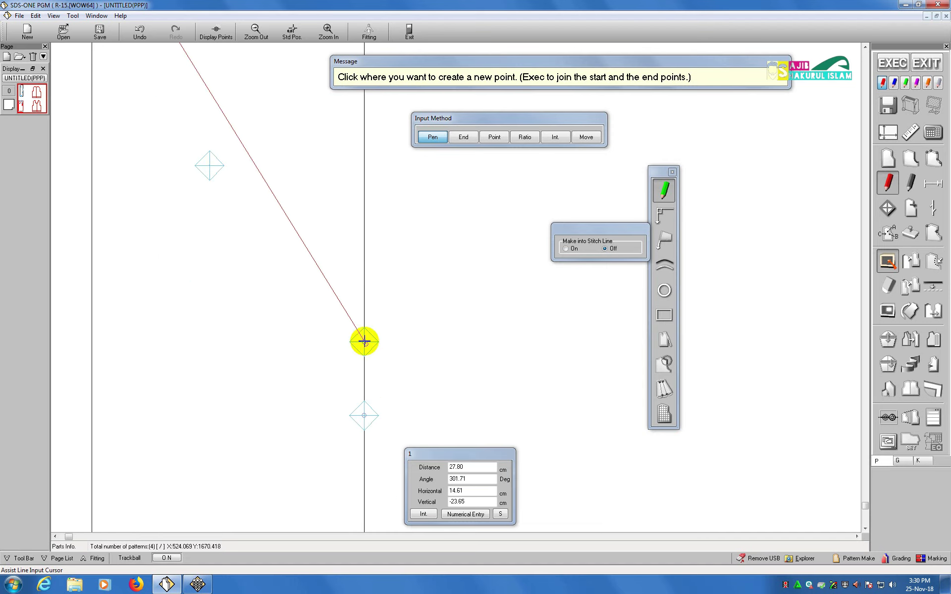
pyautogui.rightClick(321, 446)
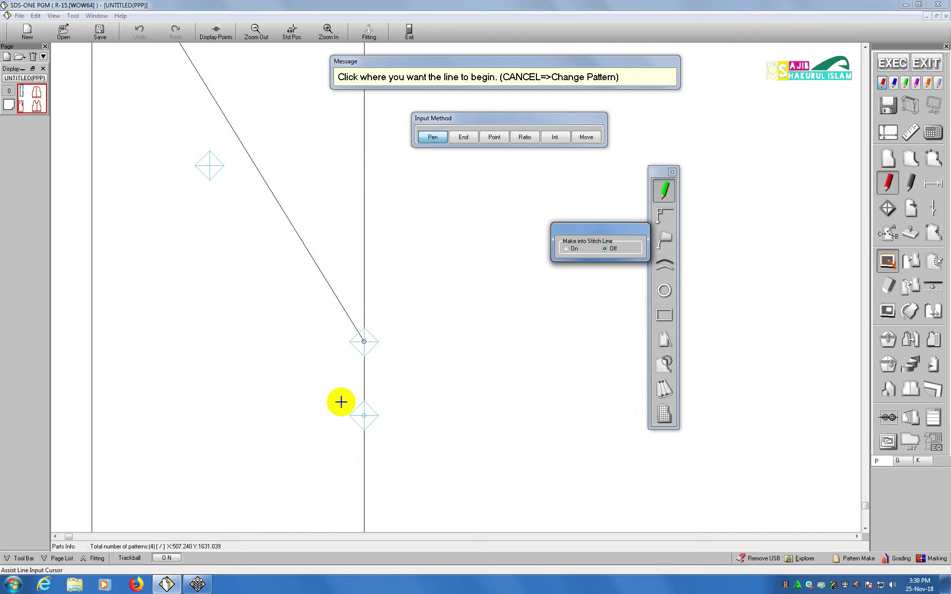
# Step: Draw a horizontal assist line from the mark low on the pattern's left edge to the interior mark beside it
pyautogui.scroll(3, 341, 402)
pyautogui.scroll(-1, 341, 403)
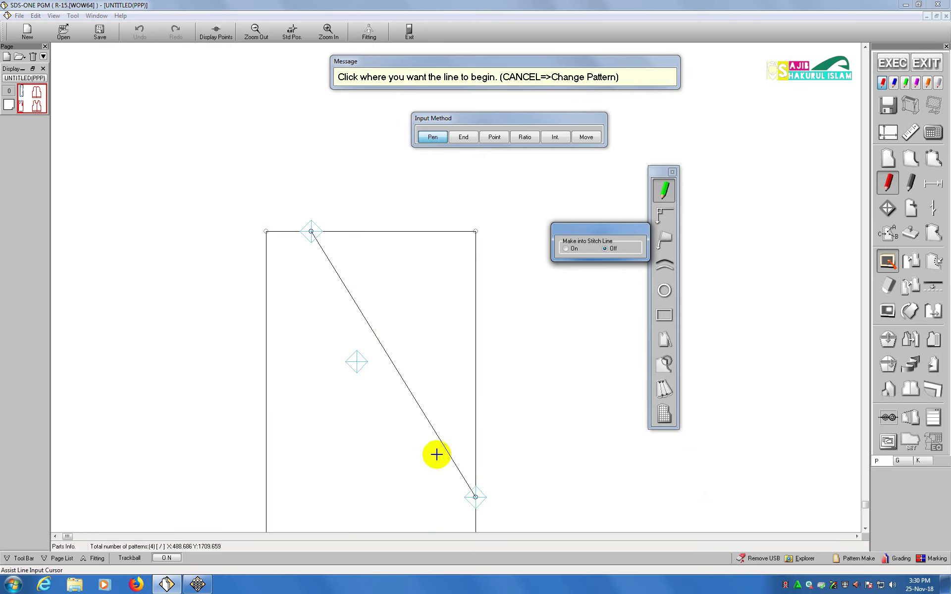
pyautogui.scroll(-4, 437, 454)
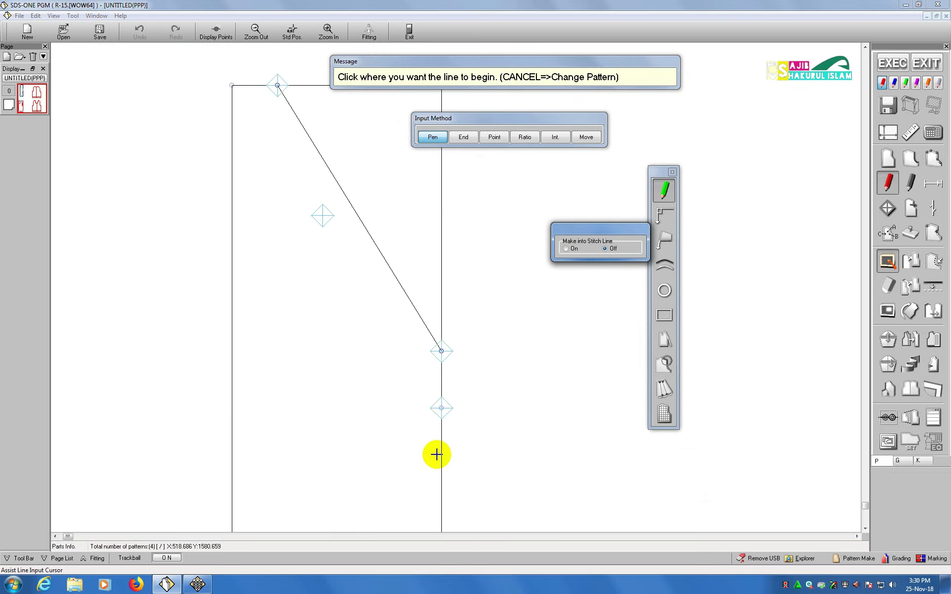
pyautogui.scroll(-1, 657, 202)
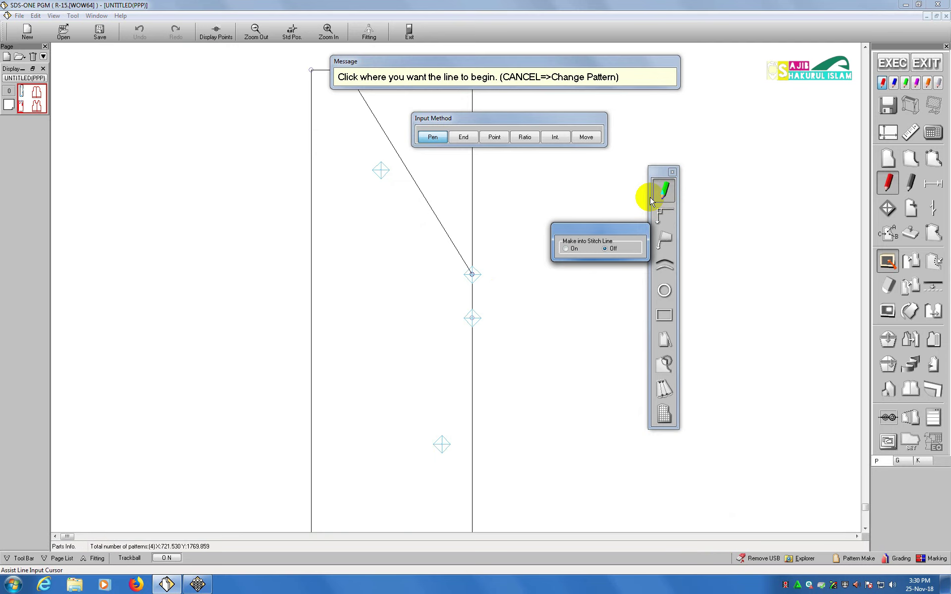
pyautogui.scroll(2, 650, 198)
pyautogui.scroll(-1, 361, 208)
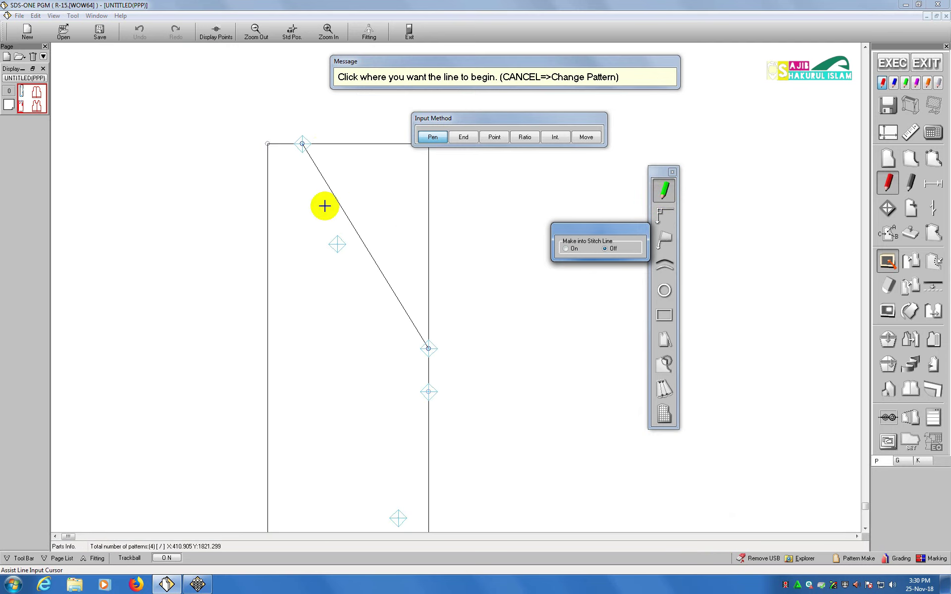
pyautogui.scroll(-3, 322, 273)
pyautogui.scroll(-3, 320, 363)
pyautogui.keyDown('ctrl'); pyautogui.scroll(4, 323, 369); pyautogui.keyUp('ctrl')
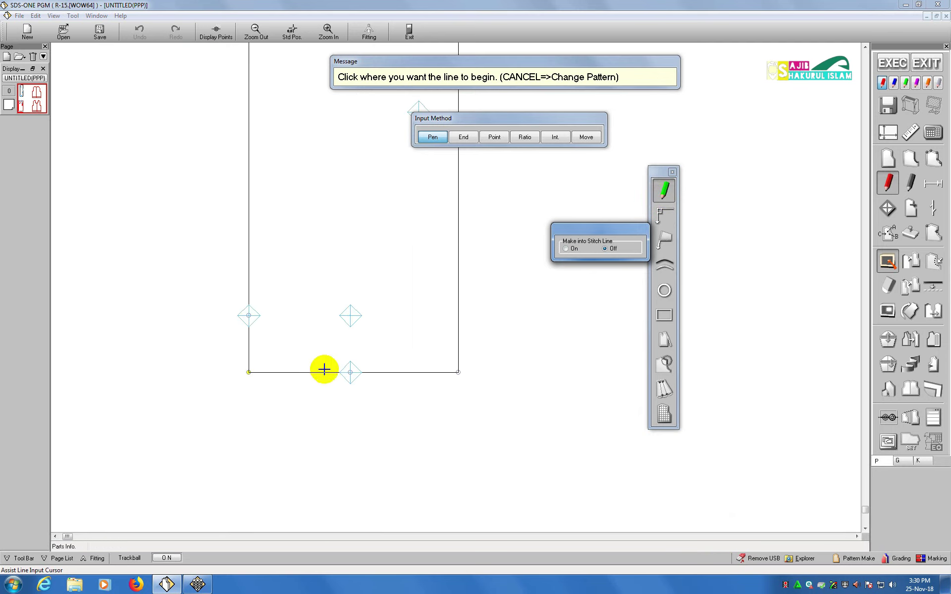
pyautogui.keyDown('ctrl'); pyautogui.scroll(1, 285, 299); pyautogui.keyUp('ctrl')
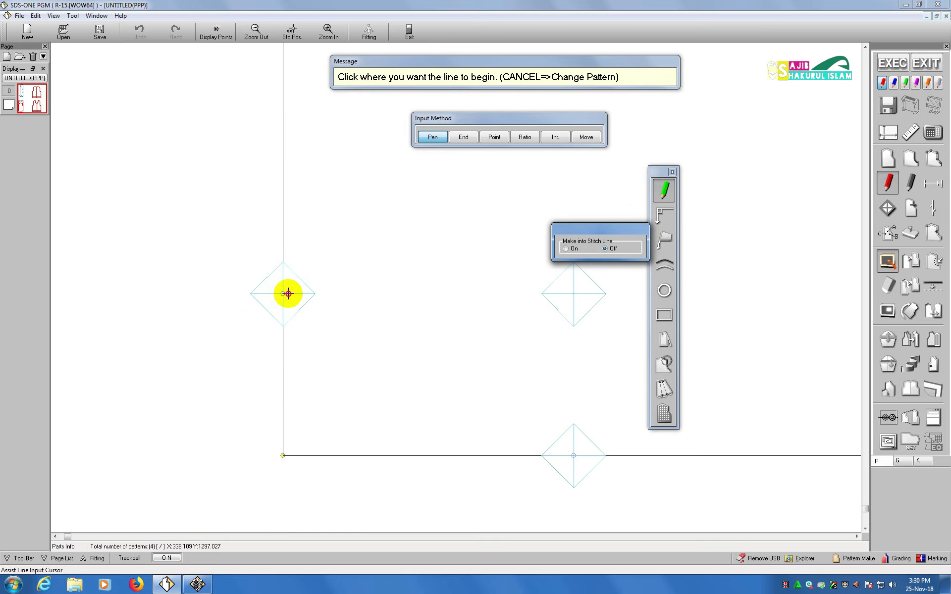
pyautogui.click(288, 293)
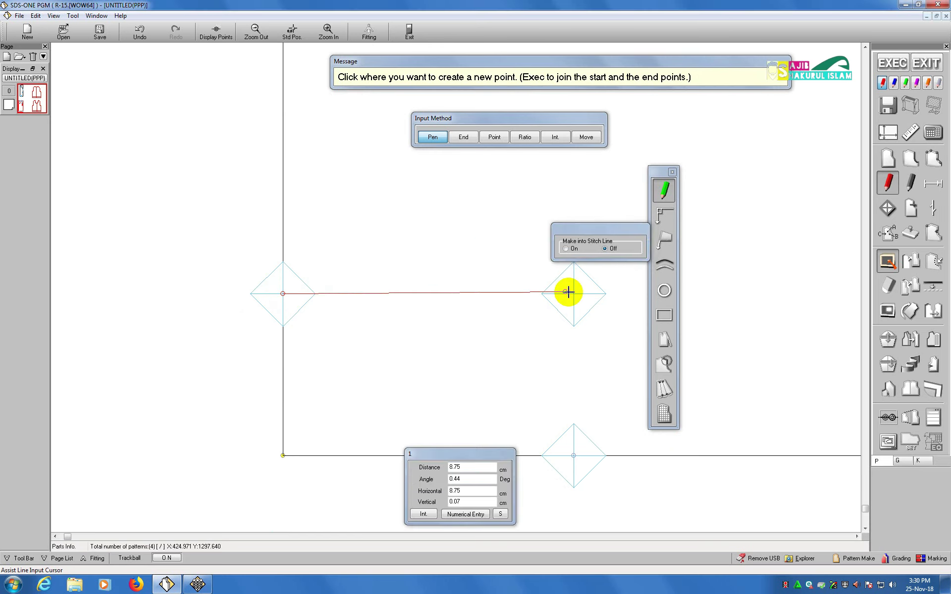
pyautogui.click(573, 294)
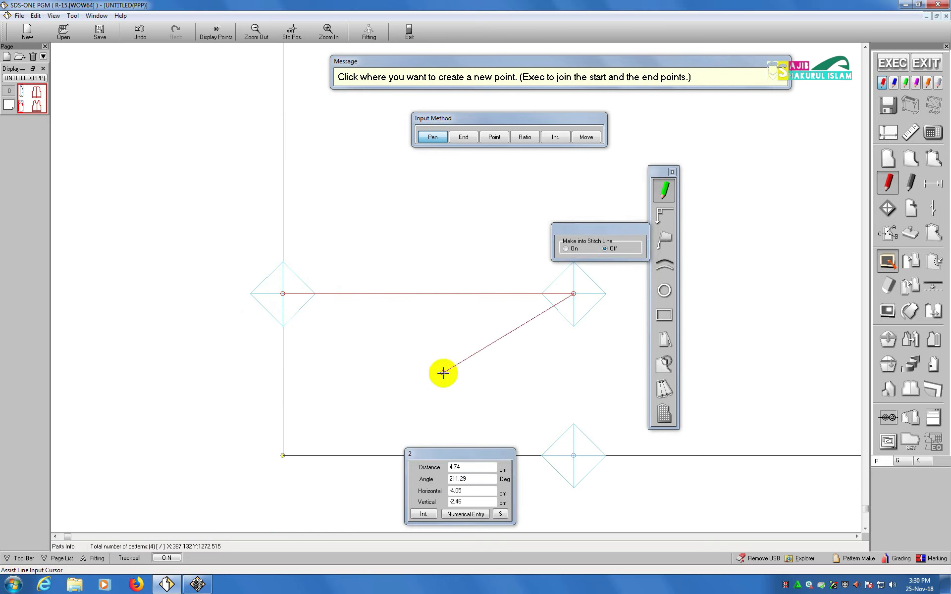
pyautogui.rightClick(439, 380)
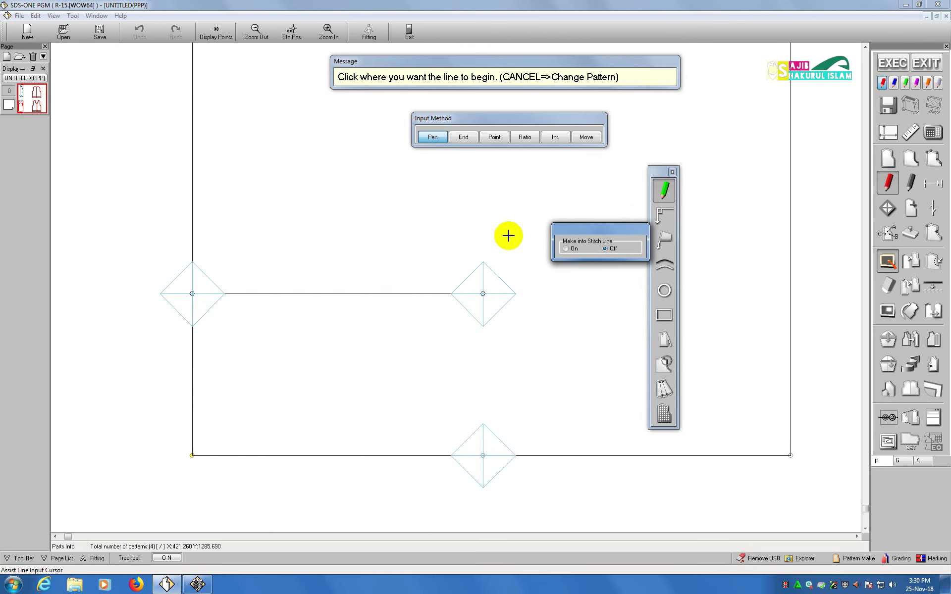
# Step: Draw a vertical assist line from that interior mark down to the mark on the pattern's bottom edge
pyautogui.click(483, 294)
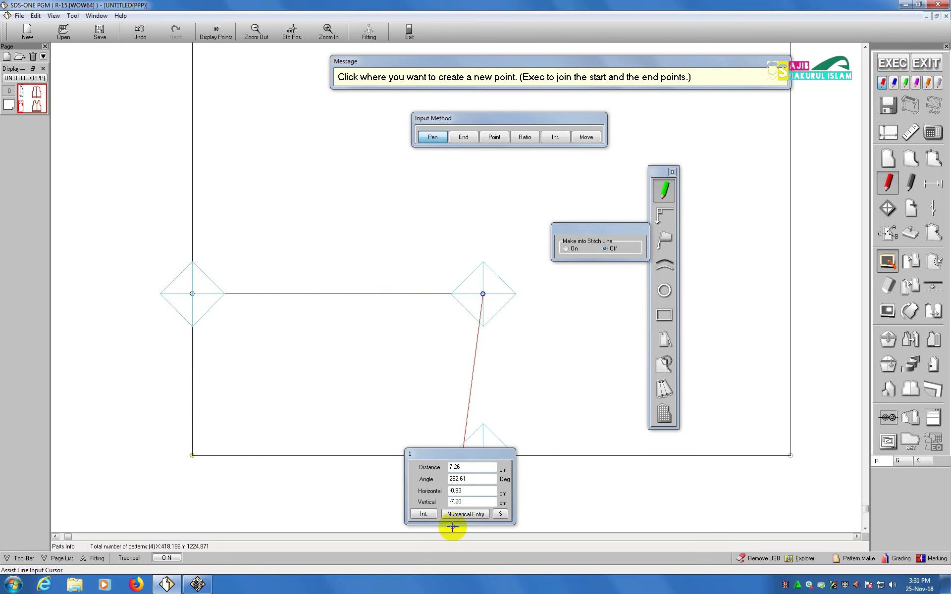
pyautogui.click(482, 455)
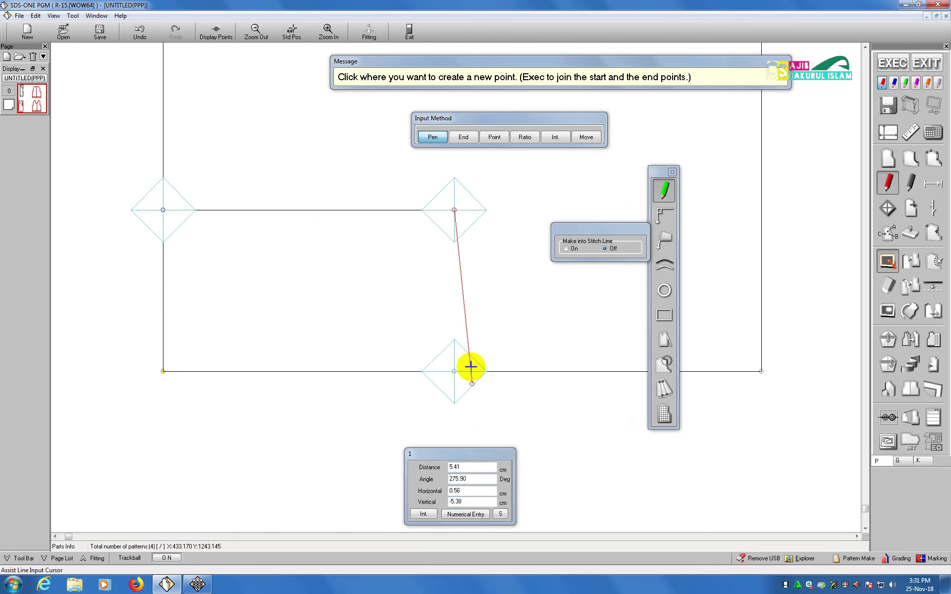
pyautogui.rightClick(453, 470)
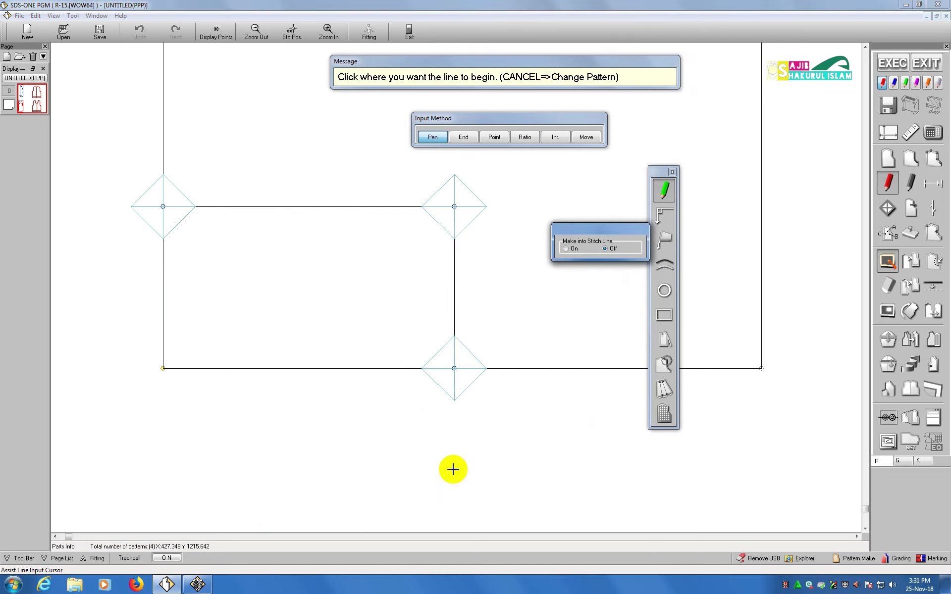
# Step: Start an assist line at the inner end of the horizontal line and run it straight to the interior mark near the right edge
pyautogui.scroll(-4, 451, 458)
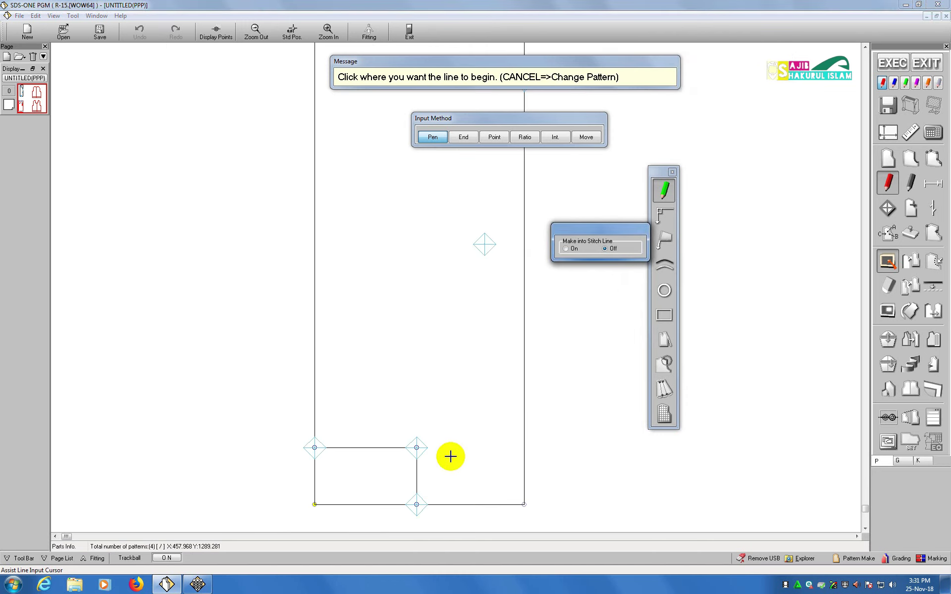
pyautogui.hscroll(3, 427, 429)
pyautogui.scroll(3, 382, 375)
pyautogui.scroll(1, 297, 414)
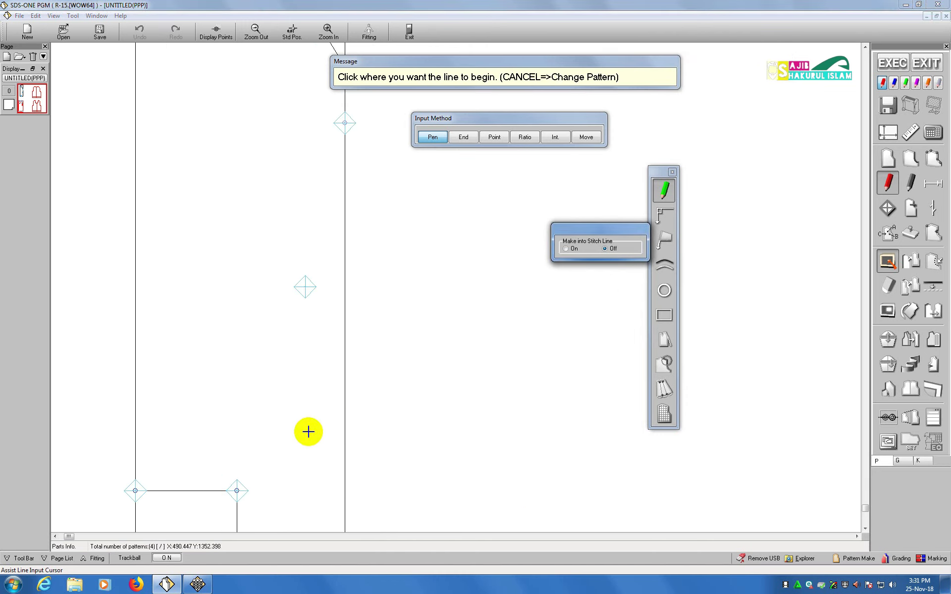
pyautogui.click(237, 486)
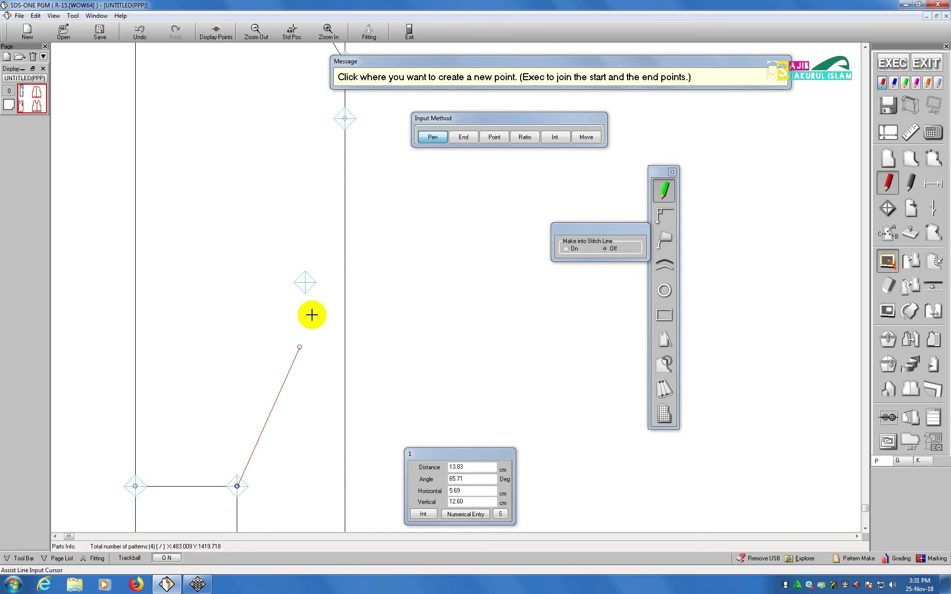
pyautogui.click(304, 282)
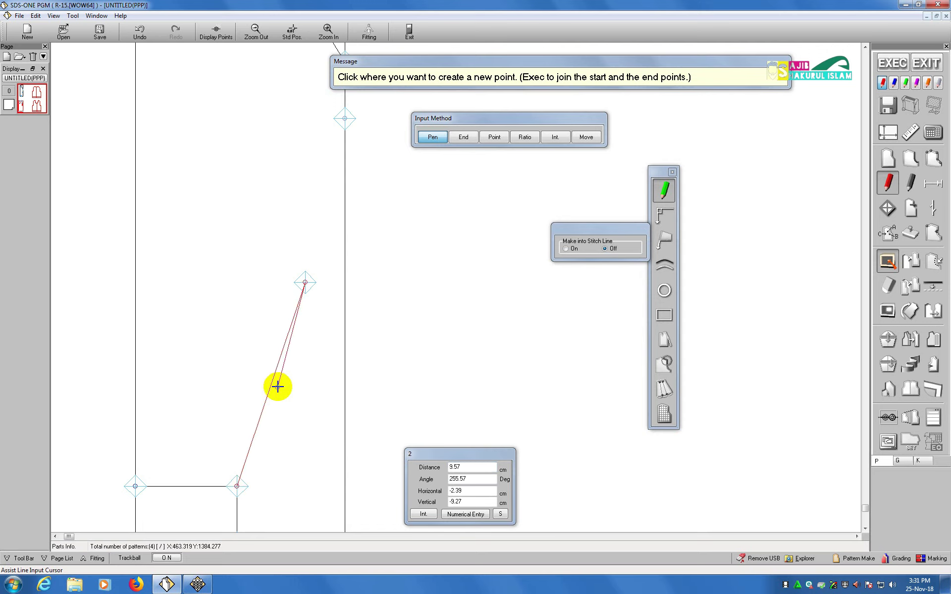
# Step: Continue the assist line as a smooth curve through one intermediate point to the lower mark on the right edge and finish it
pyautogui.scroll(2, 327, 253)
pyautogui.hscroll(2, 327, 252)
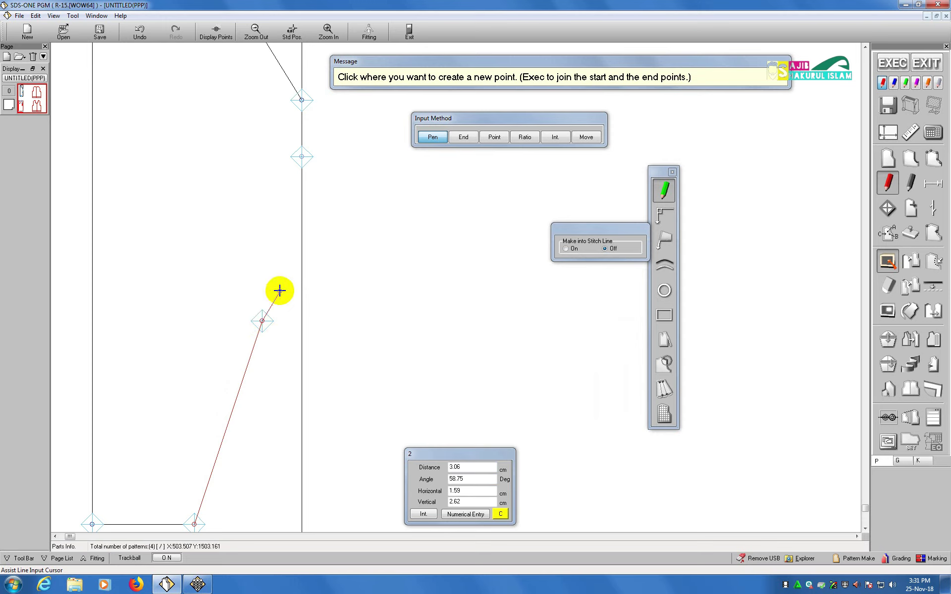
pyautogui.moveTo(269, 284); pyautogui.dragTo(272, 254, button='middle')
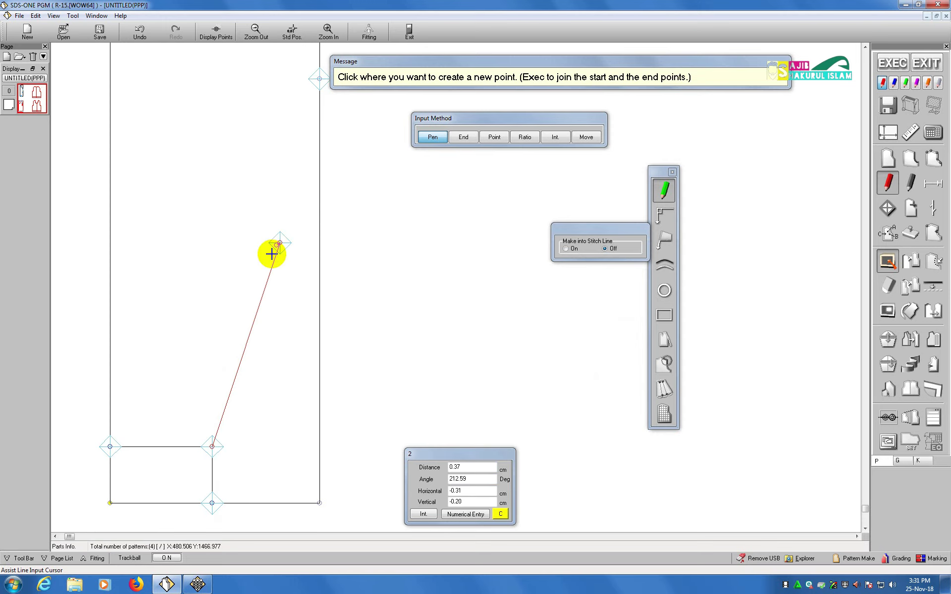
pyautogui.scroll(3, 272, 254)
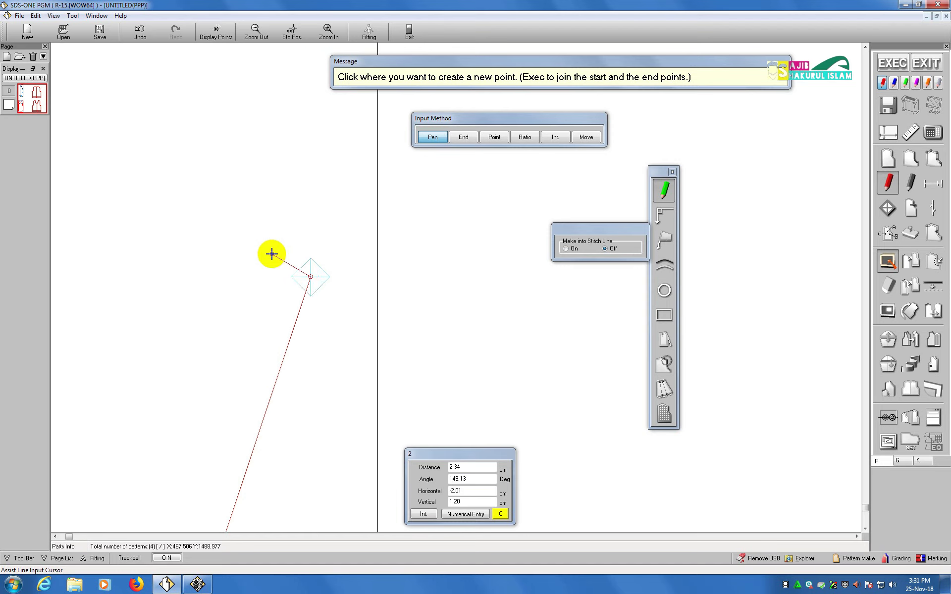
pyautogui.scroll(-4, 272, 254)
pyautogui.scroll(3, 329, 219)
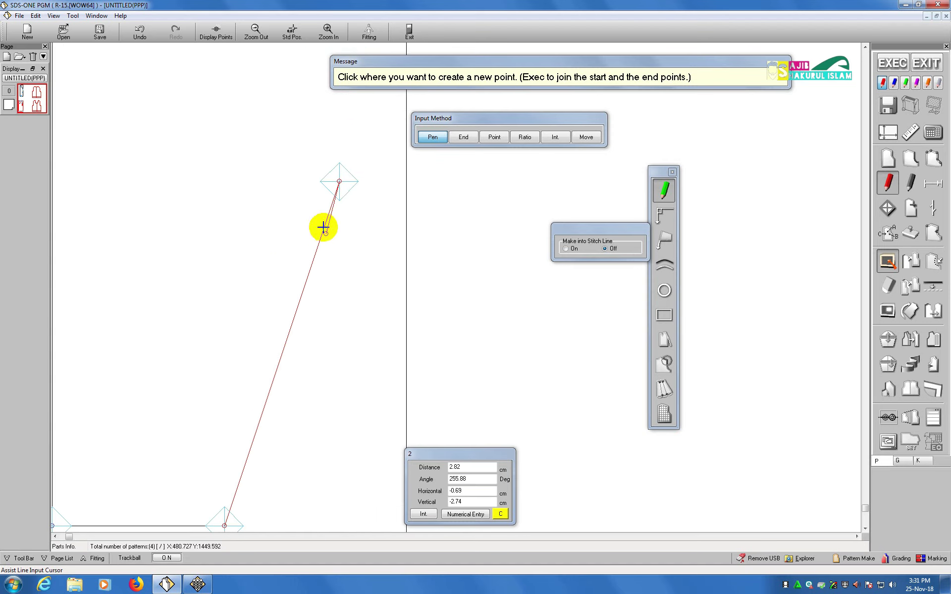
pyautogui.scroll(-2, 248, 408)
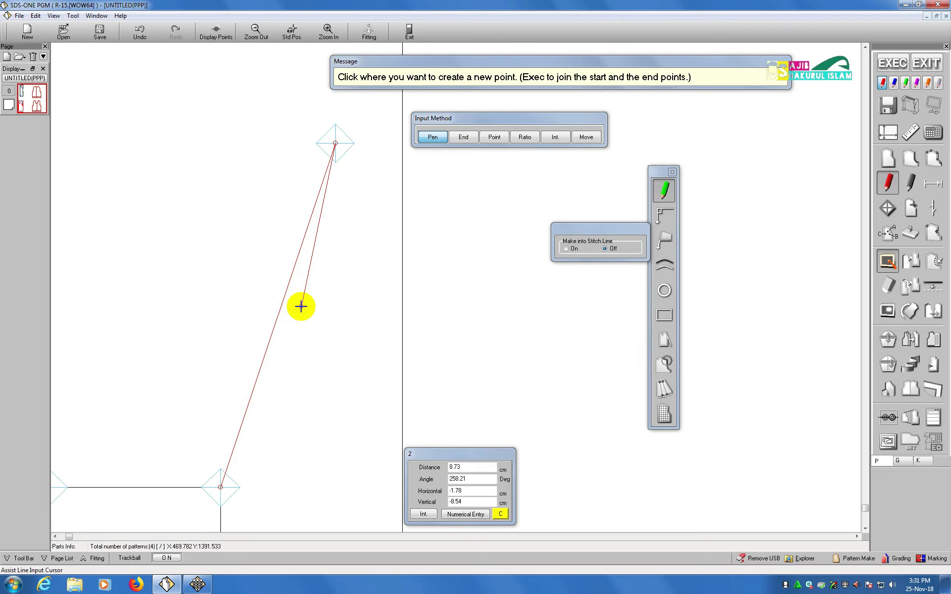
pyautogui.scroll(4, 354, 210)
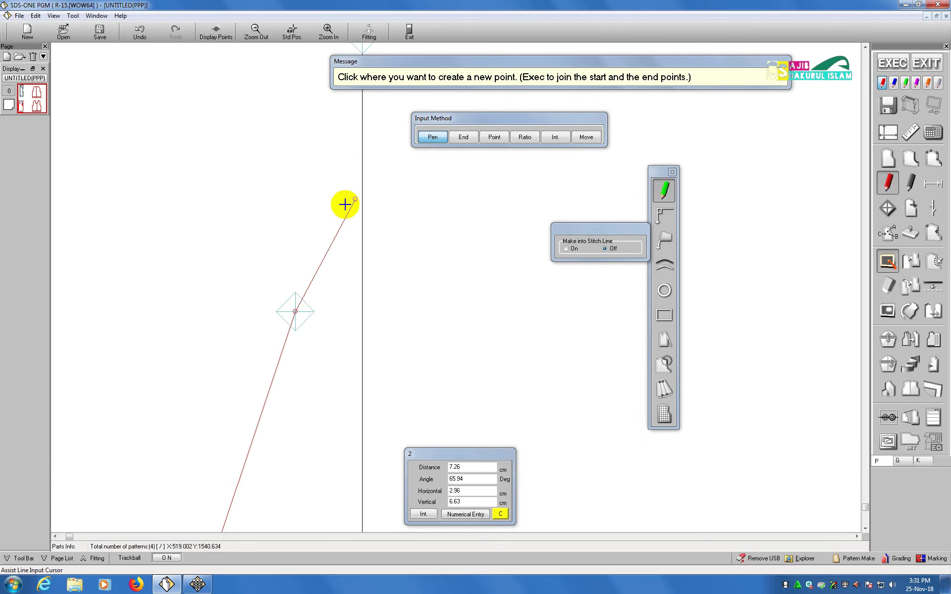
pyautogui.scroll(3, 313, 263)
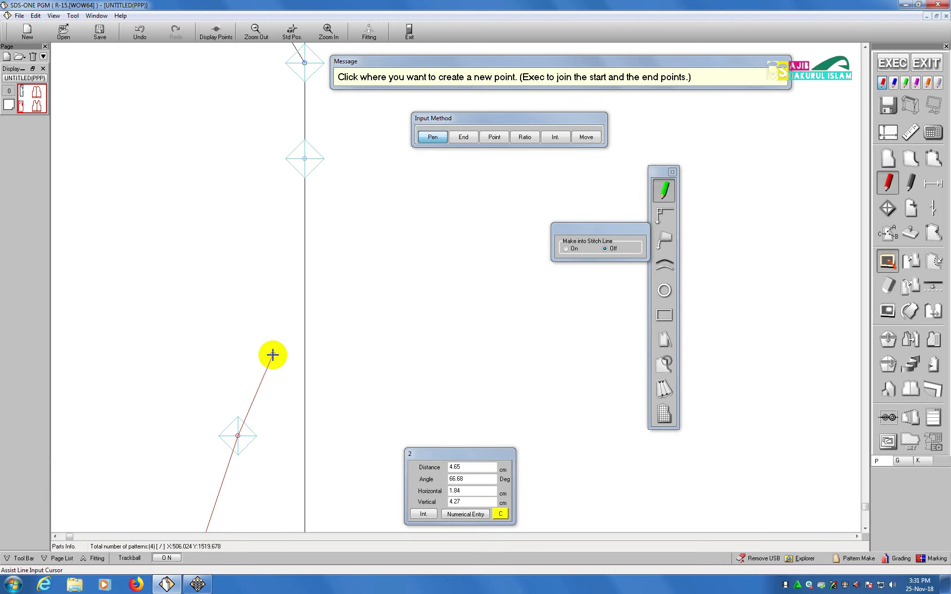
pyautogui.click(281, 313)
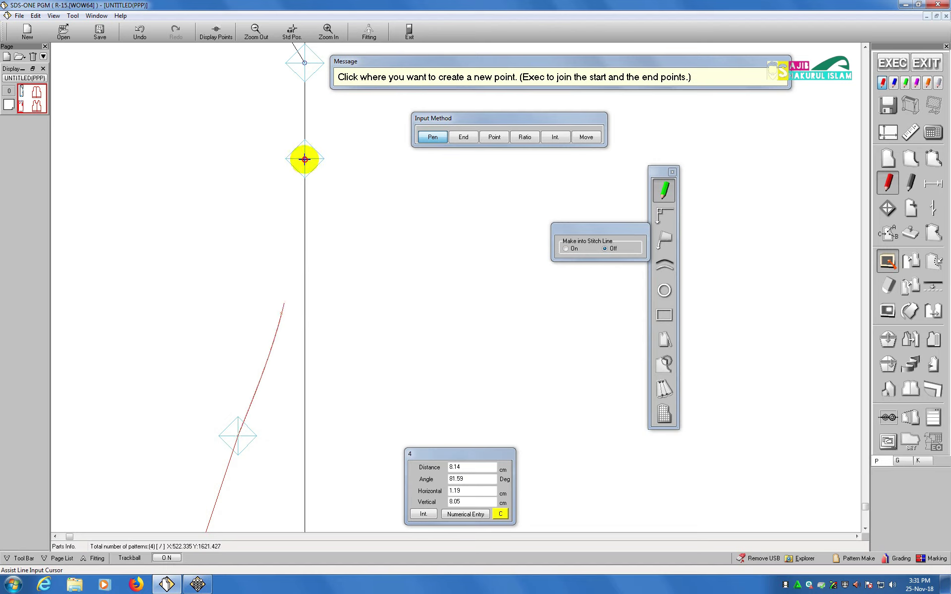
pyautogui.click(304, 159)
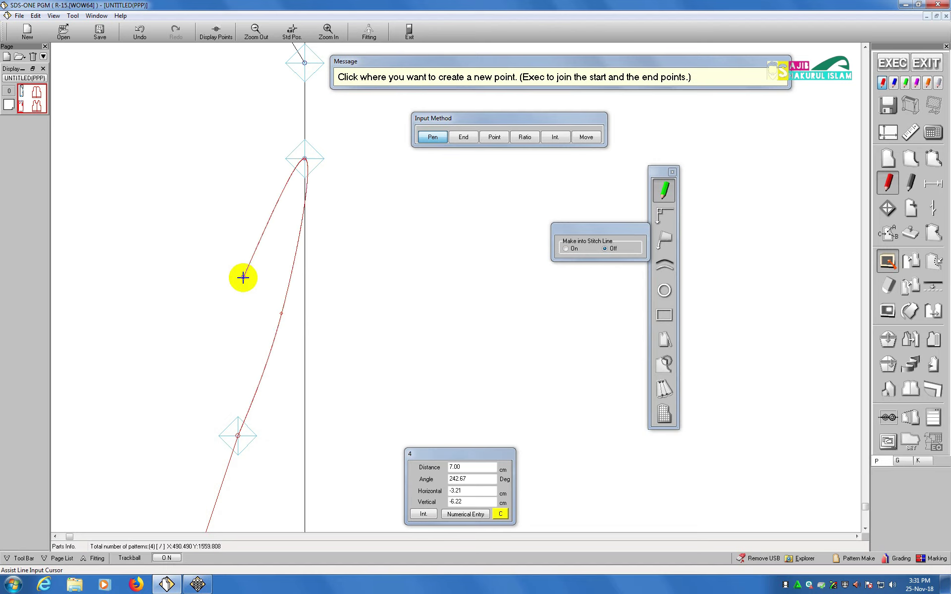
pyautogui.rightClick(306, 113)
pyautogui.scroll(-1, 277, 270)
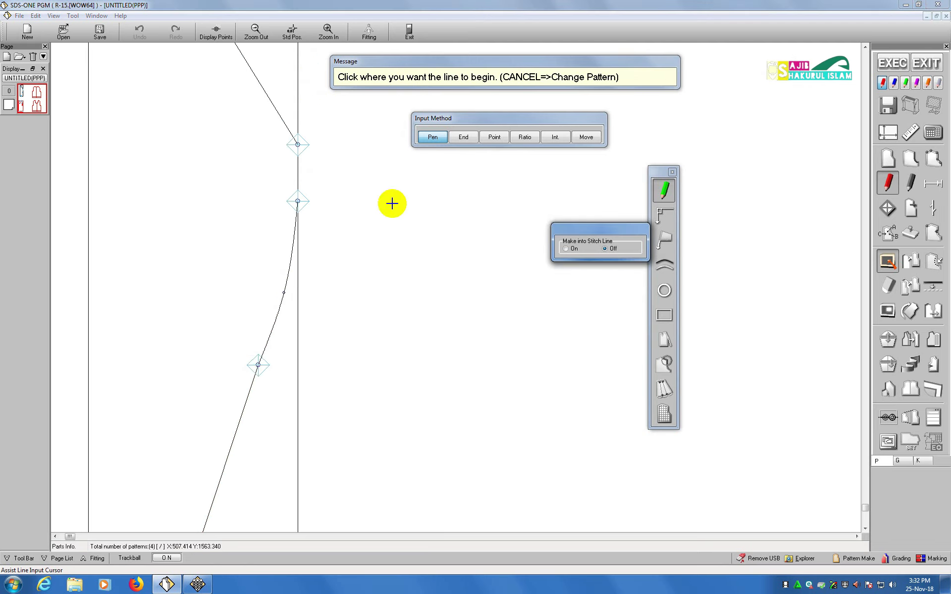
pyautogui.scroll(-3, 314, 302)
pyautogui.scroll(4, 313, 260)
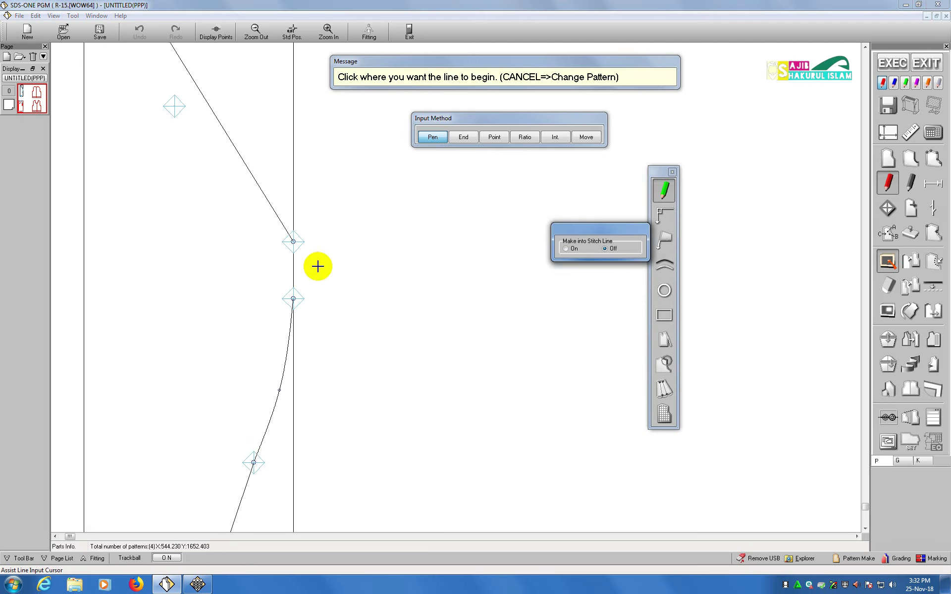
pyautogui.scroll(-2, 317, 267)
pyautogui.scroll(2, 316, 267)
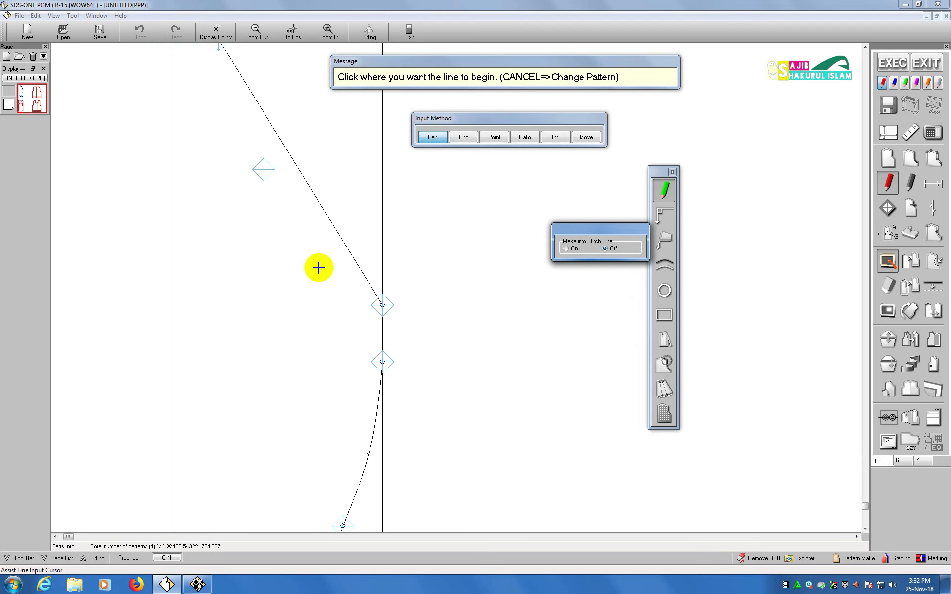
pyautogui.scroll(2, 317, 260)
pyautogui.scroll(2, 323, 244)
pyautogui.scroll(2, 302, 218)
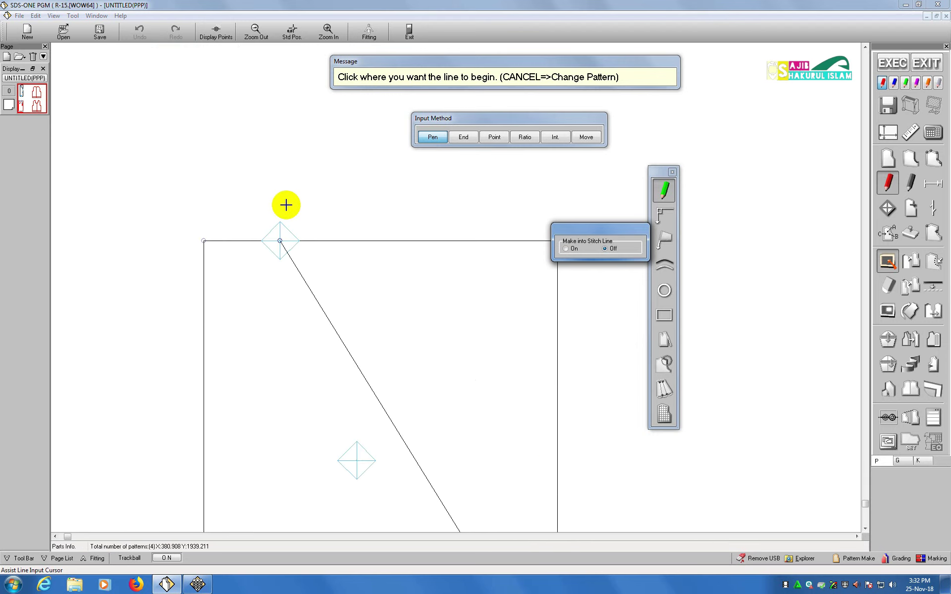
pyautogui.scroll(-3, 343, 408)
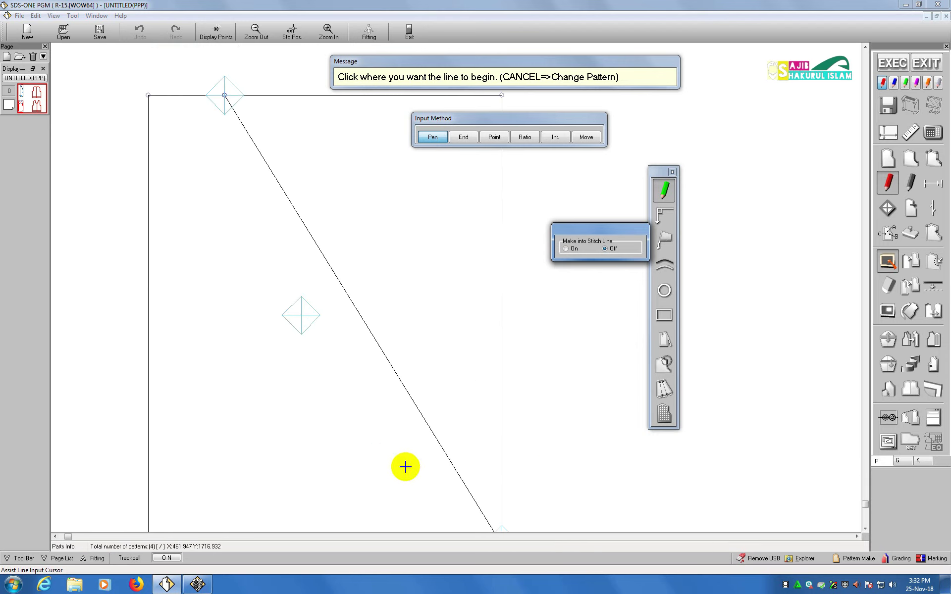
pyautogui.scroll(-3, 406, 467)
pyautogui.hscroll(1, 420, 432)
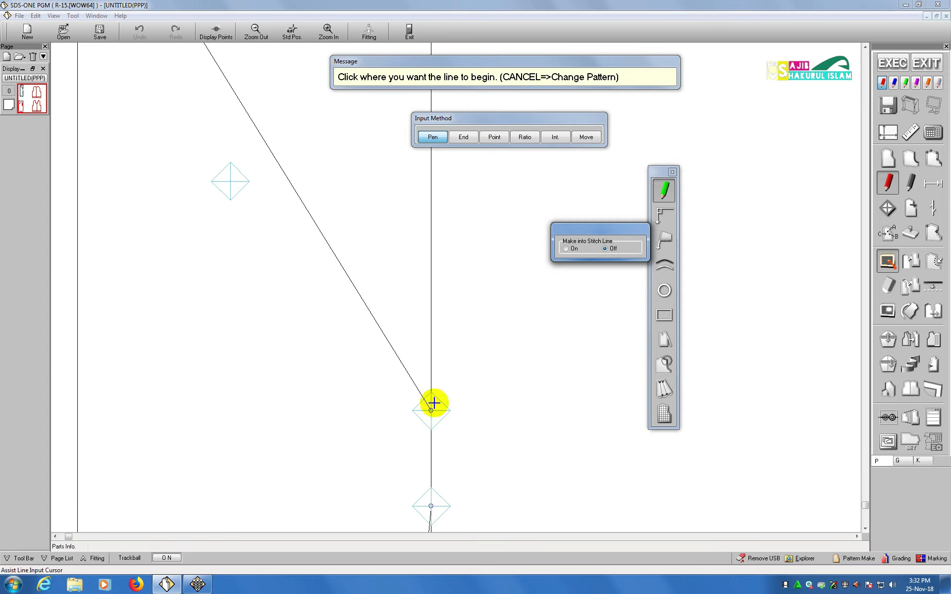
pyautogui.scroll(3, 230, 96)
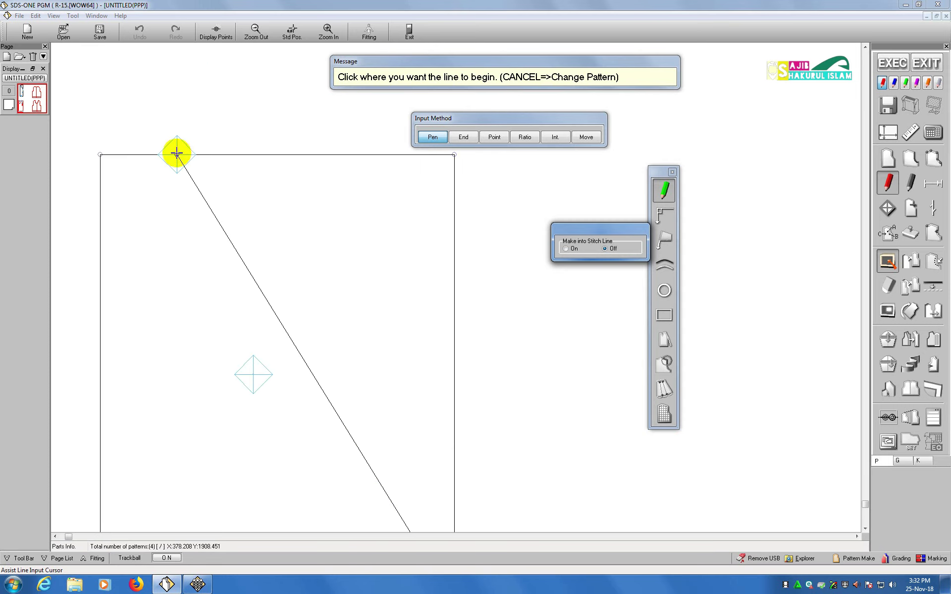
pyautogui.click(176, 154)
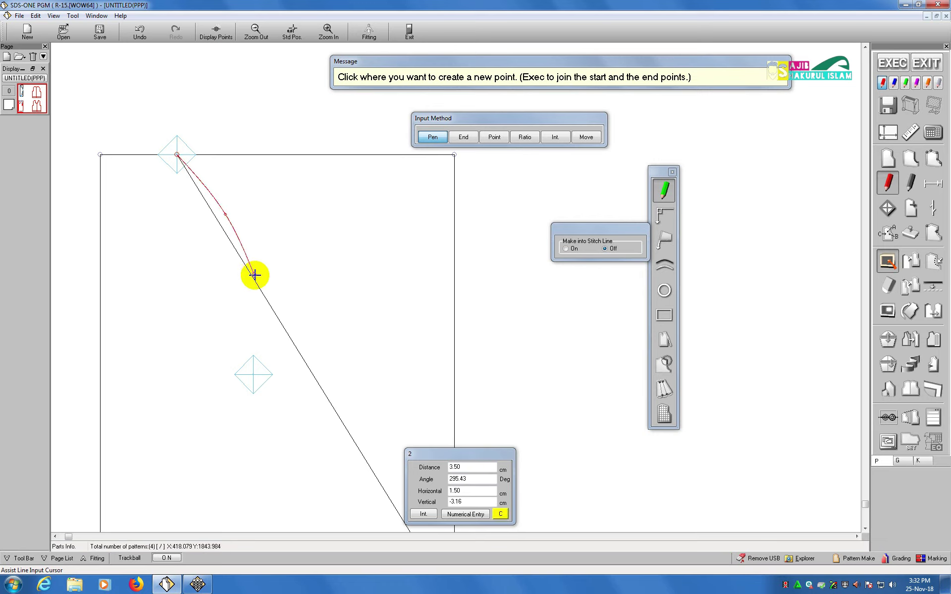
pyautogui.click(248, 257)
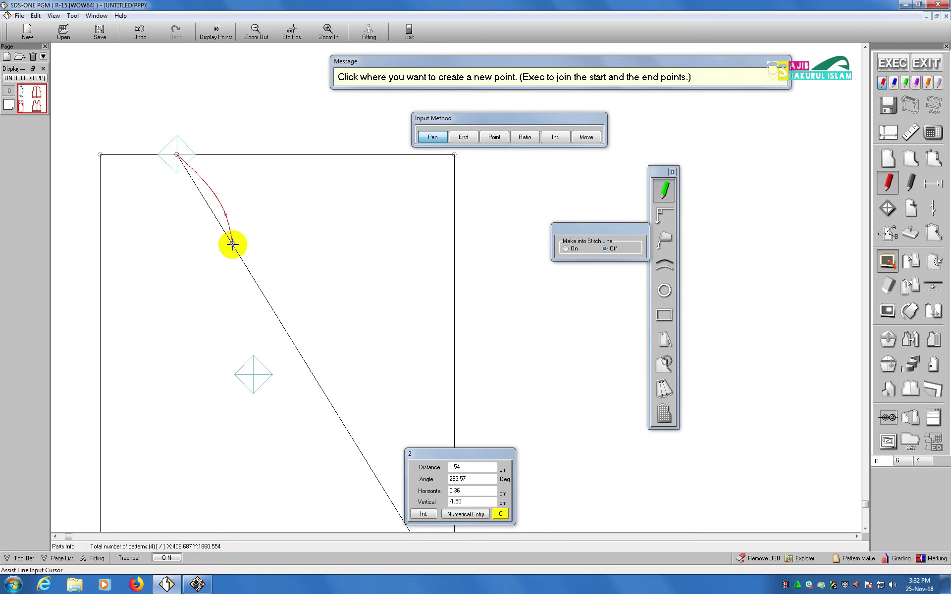
pyautogui.hotkey('ctrl', 'z')
pyautogui.click(207, 199)
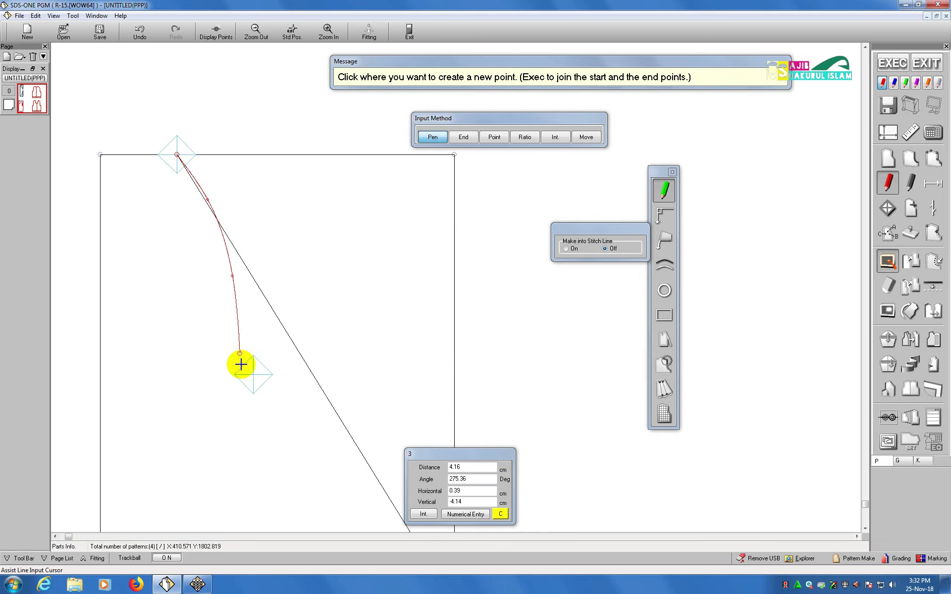
pyautogui.click(253, 375)
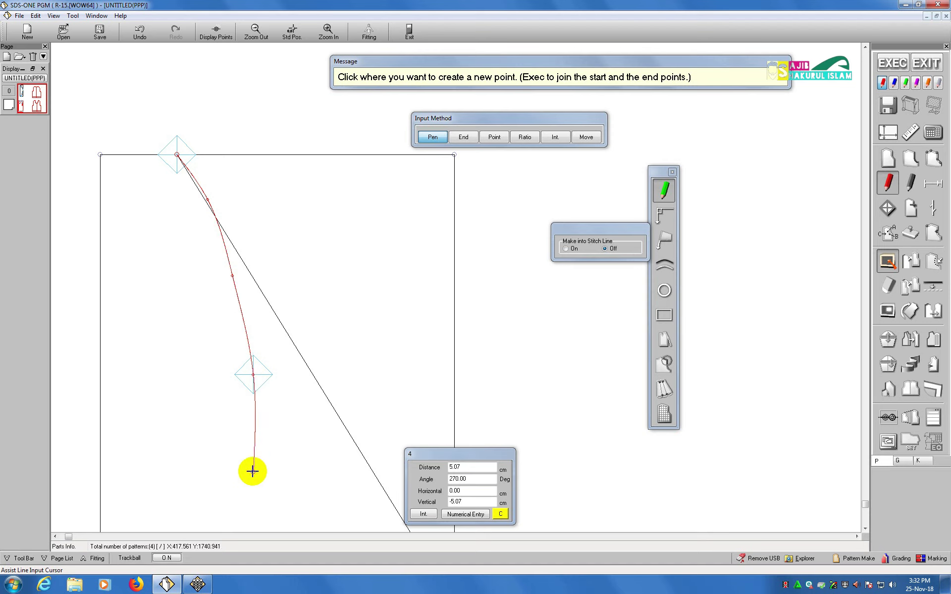
pyautogui.moveTo(281, 424); pyautogui.dragTo(243, 393, button='middle')
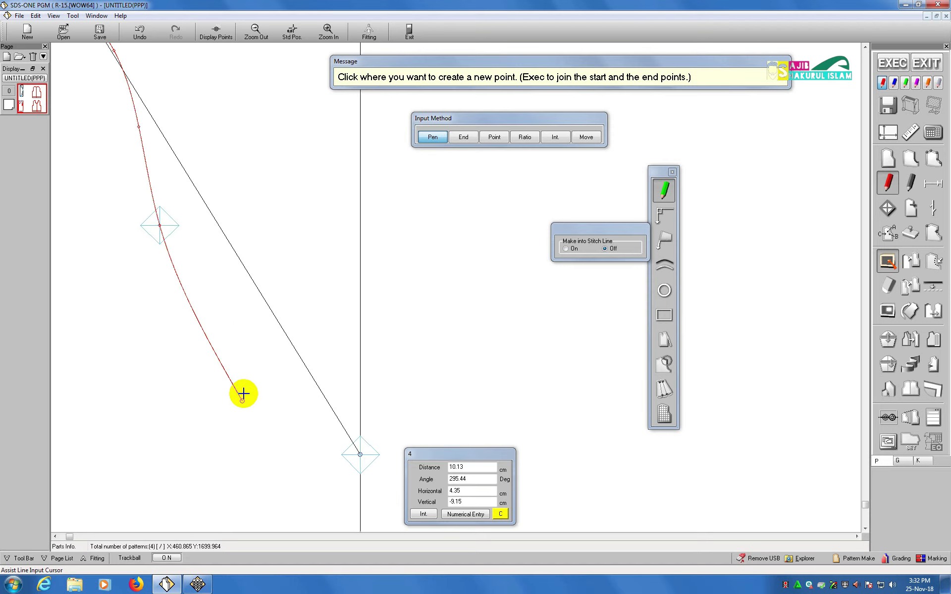
pyautogui.click(228, 358)
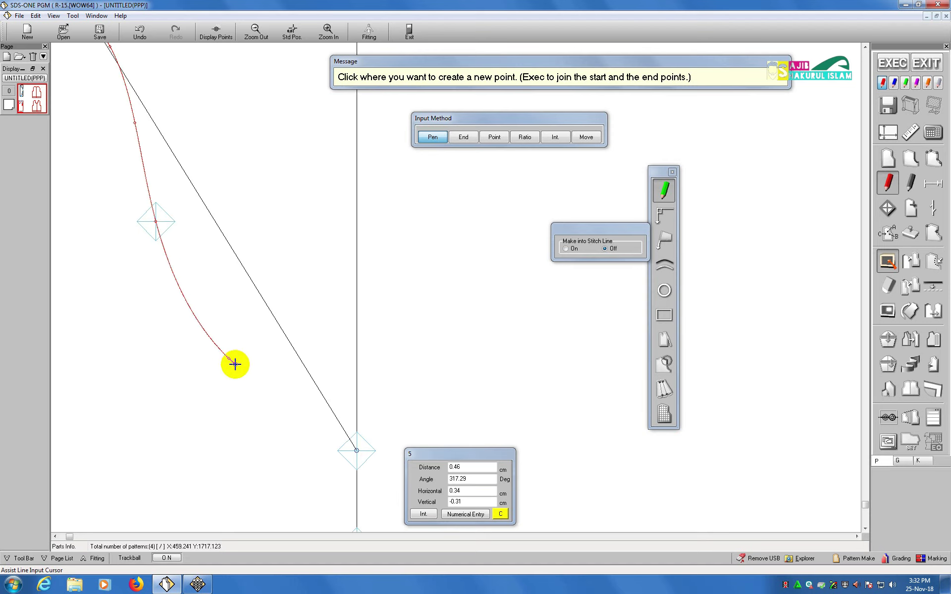
pyautogui.hotkey('ctrl', 'z')
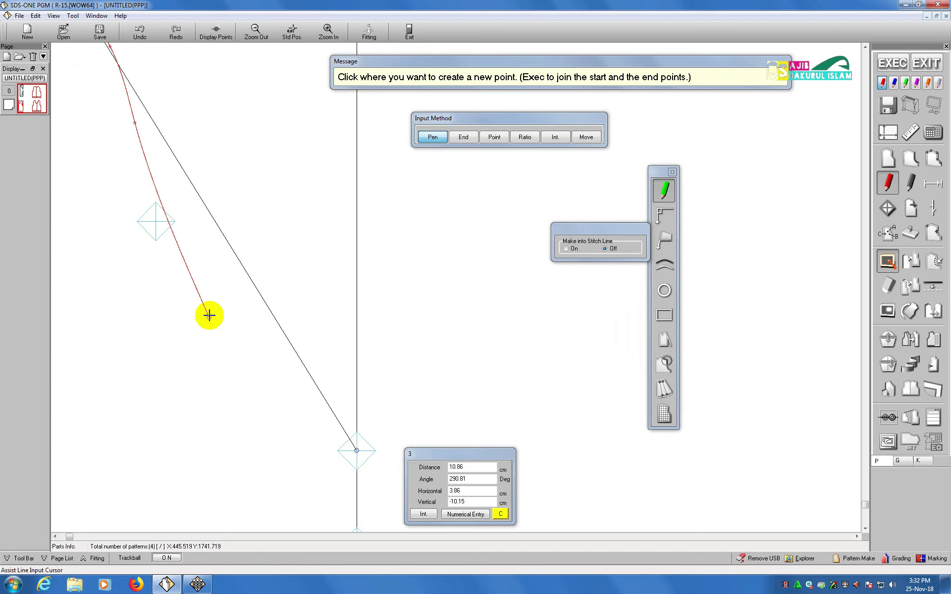
pyautogui.hotkey('ctrl', 'z')
pyautogui.hotkey('ctrl', 'z')
pyautogui.hotkey('ctrl', 'z')
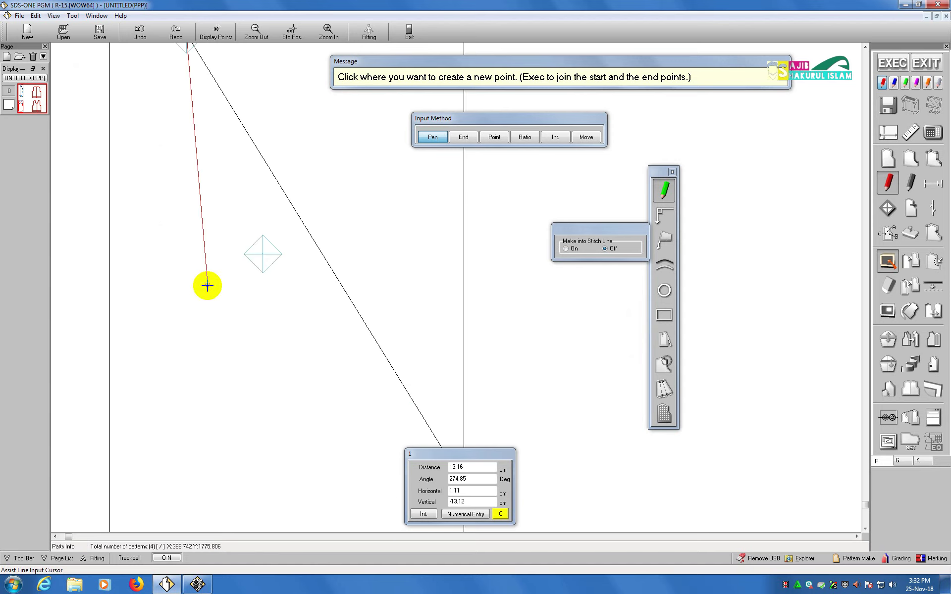
pyautogui.hotkey('ctrl', 'z')
# Step: Draw a horizontal assist line 2 cm long from the upper mark on the pattern's right edge inward into the pattern
pyautogui.scroll(4, 398, 410)
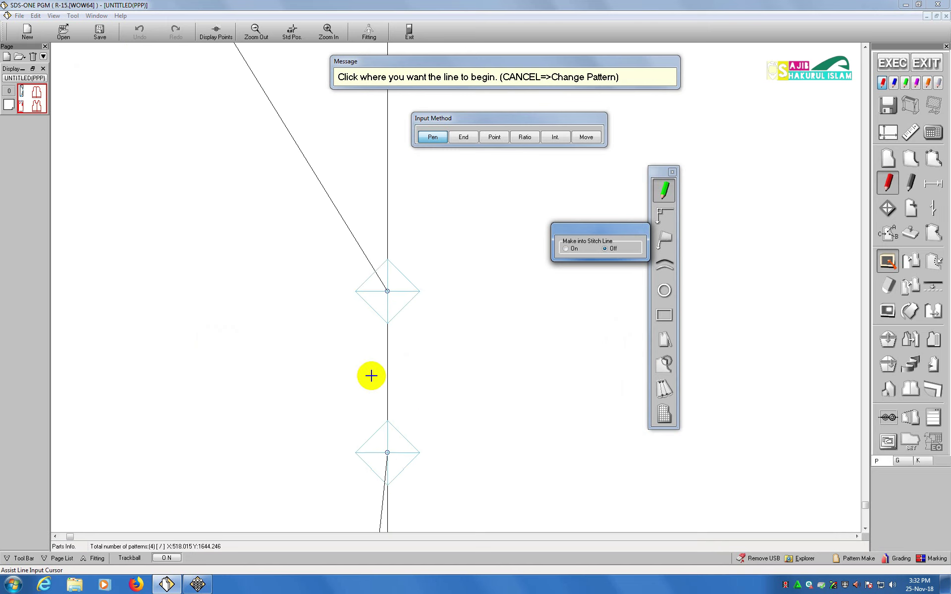
pyautogui.click(379, 426)
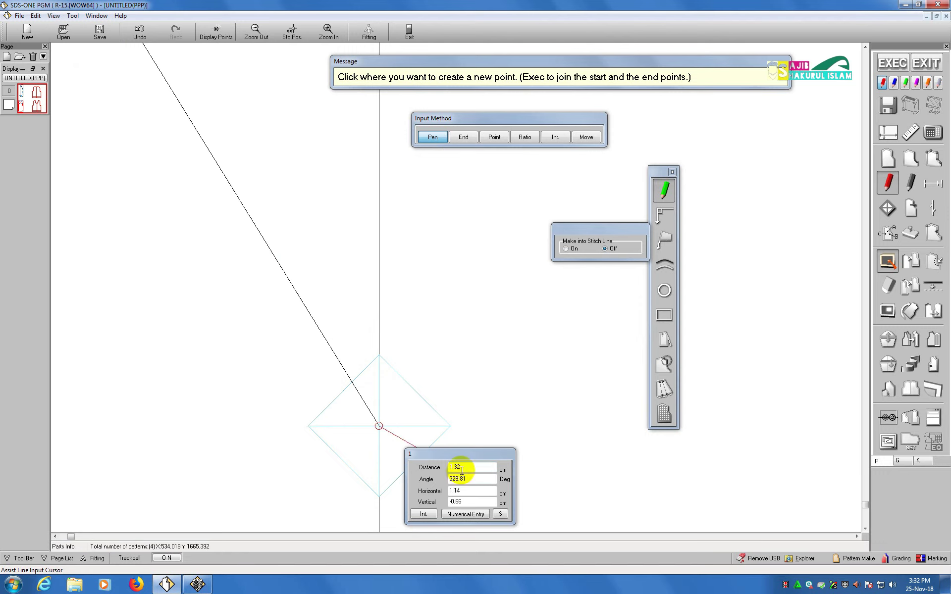
pyautogui.click(462, 467)
pyautogui.click(162, 420)
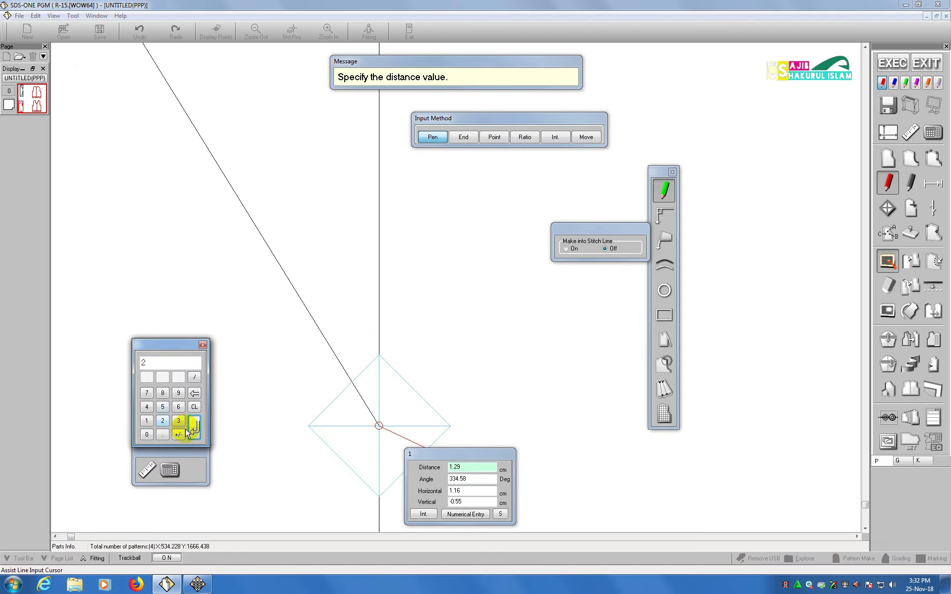
pyautogui.click(194, 427)
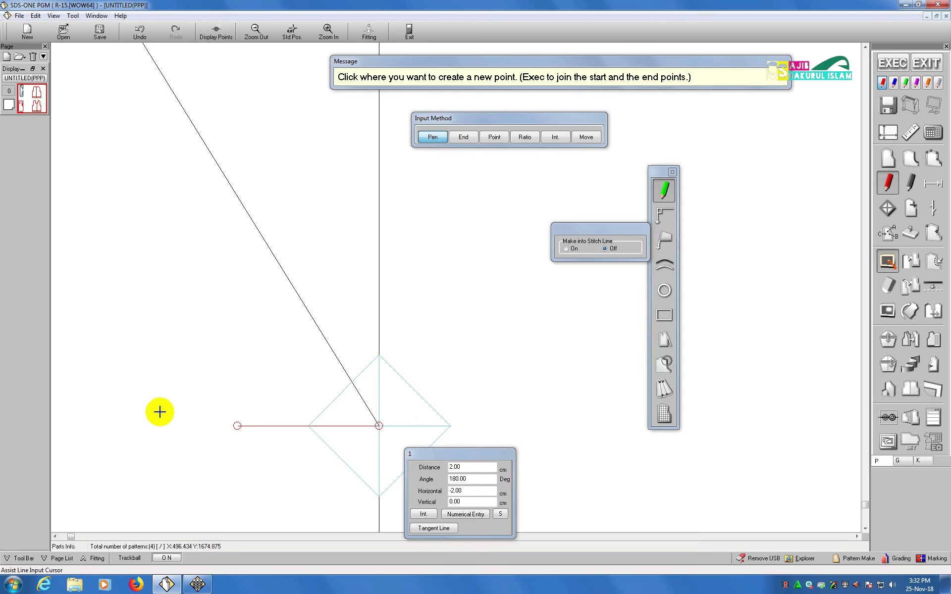
pyautogui.click(159, 432)
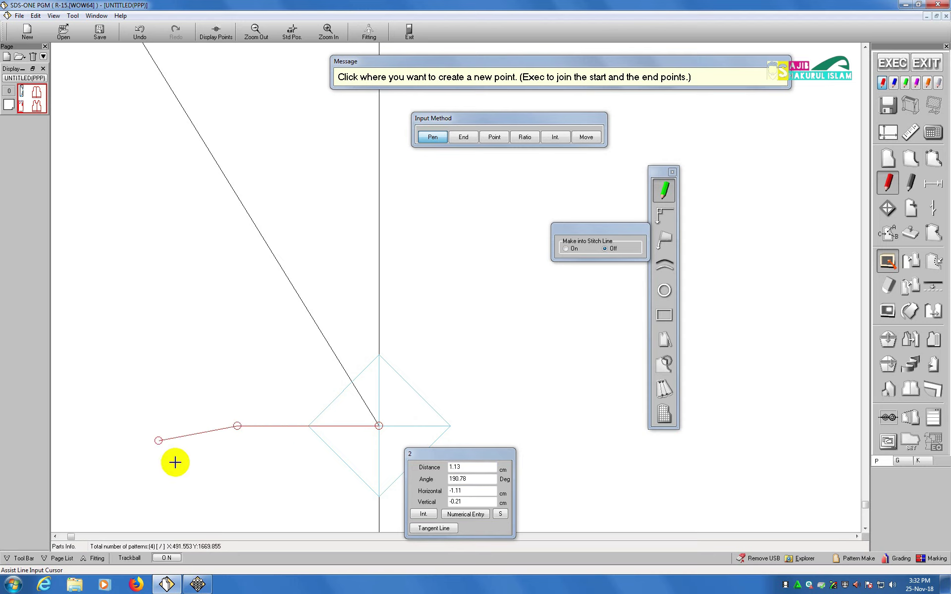
pyautogui.rightClick(221, 492)
# Step: Start a curved assist line at the mark on the top edge and run it through two intermediate points to the interior mark below
pyautogui.scroll(-3, 242, 442)
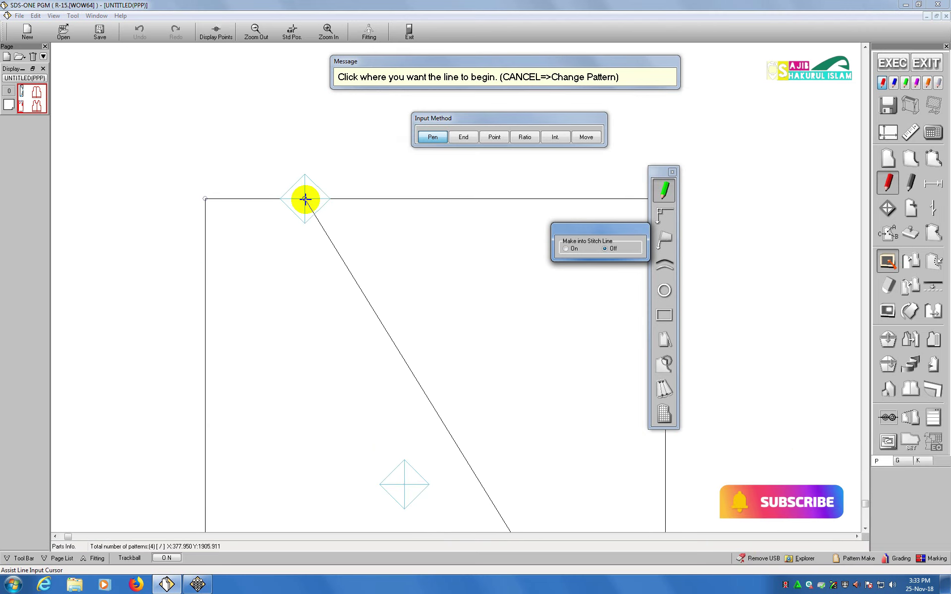
pyautogui.click(305, 200)
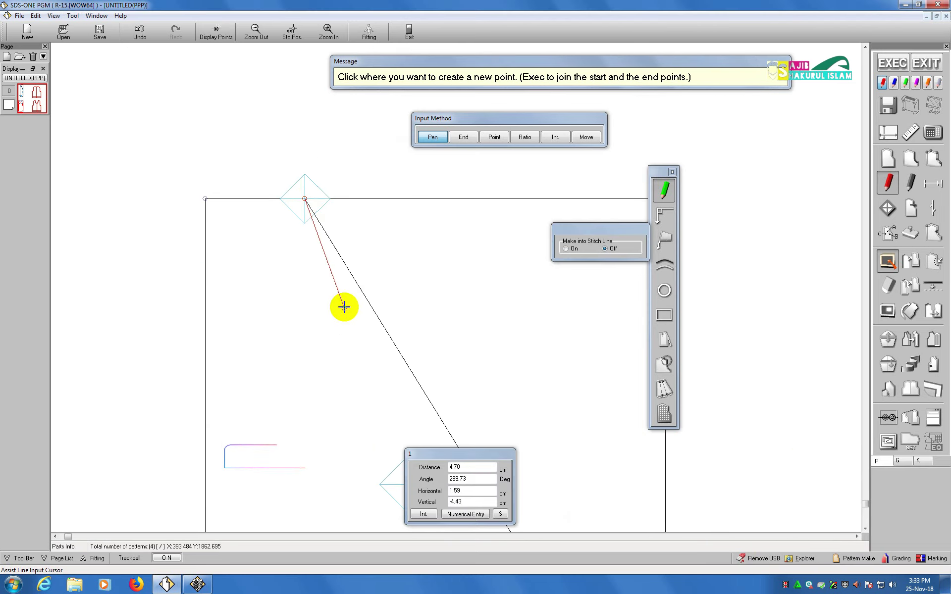
pyautogui.rightClick(328, 247)
pyautogui.click(337, 244)
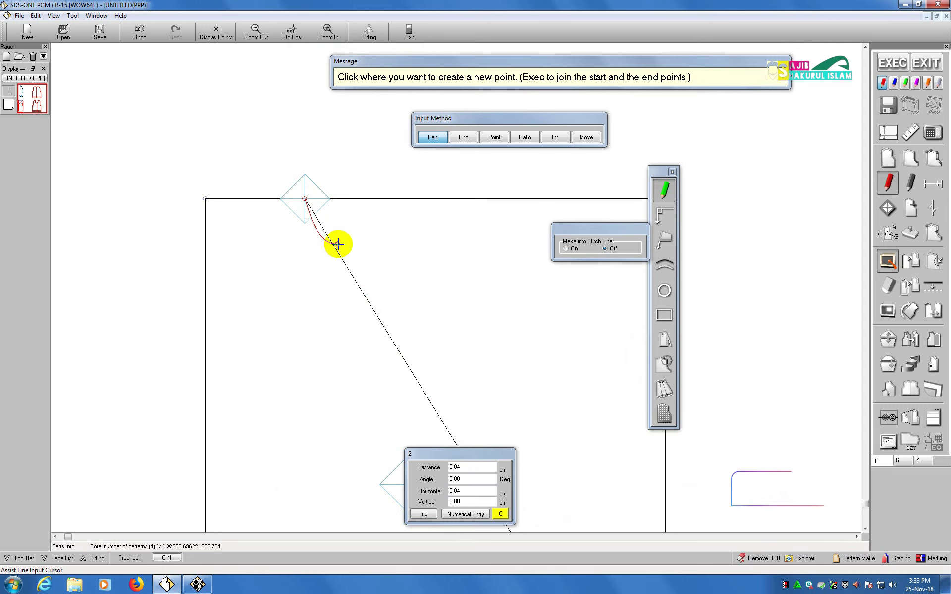
pyautogui.moveTo(367, 348); pyautogui.dragTo(271, 334, button='middle')
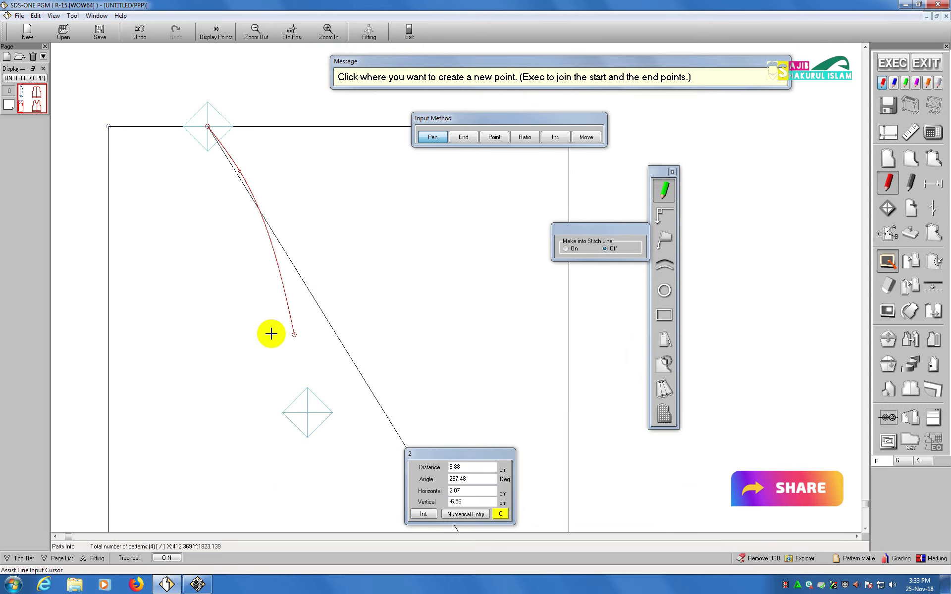
pyautogui.click(285, 346)
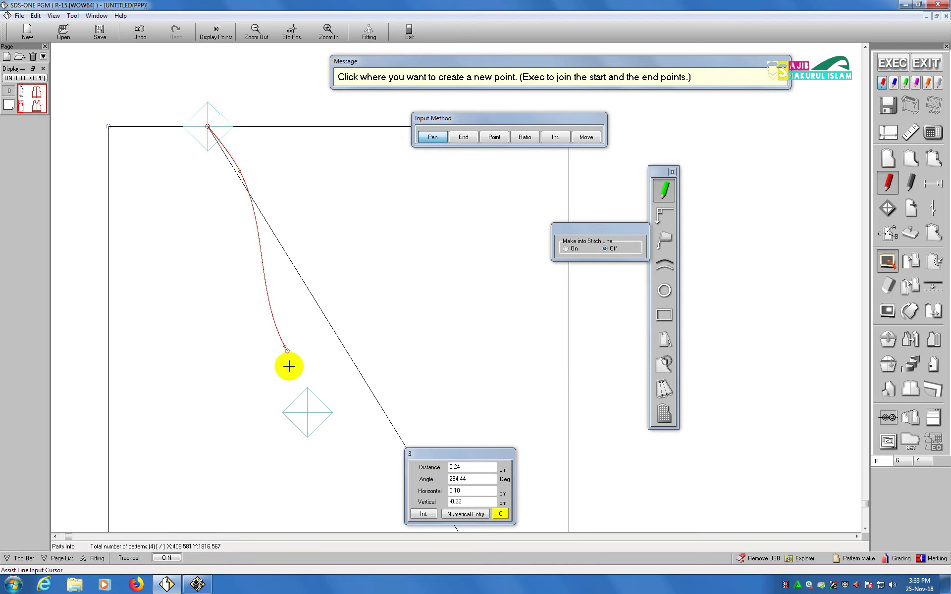
pyautogui.click(308, 413)
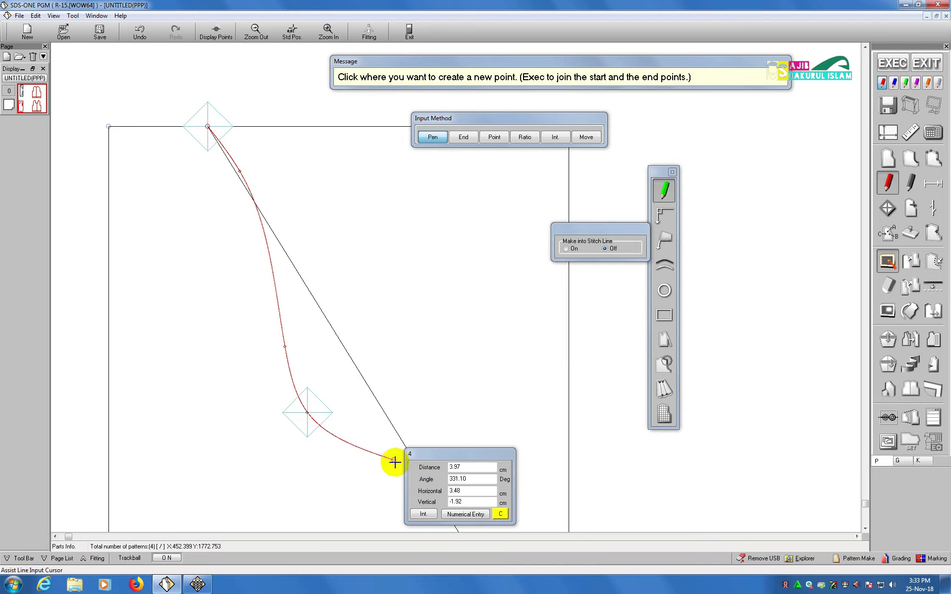
# Step: Continue the curved assist line through two more points to the inner end of the 2 cm horizontal line and finish it
pyautogui.moveTo(395, 462); pyautogui.dragTo(270, 399, button='middle')
pyautogui.scroll(-3, 292, 439)
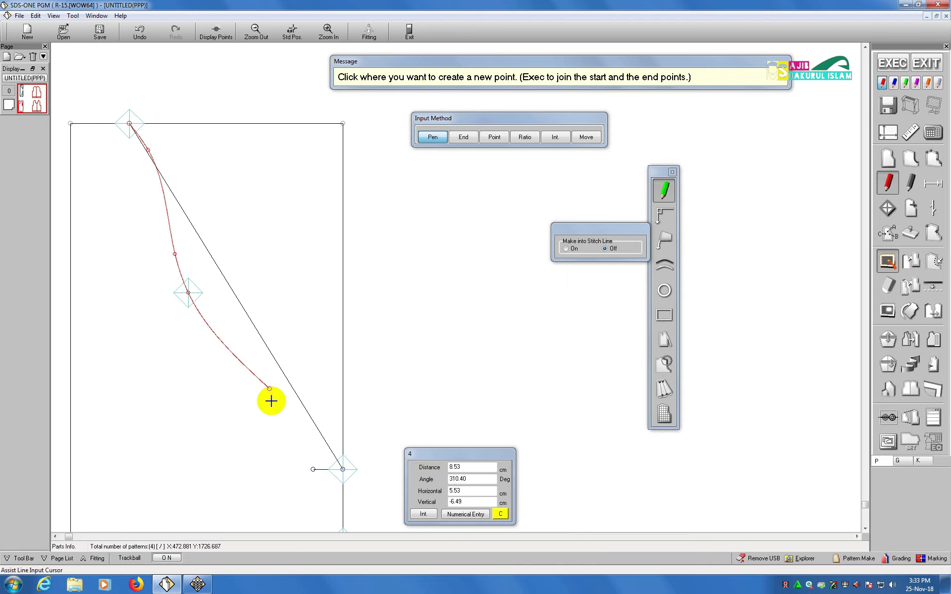
pyautogui.click(223, 369)
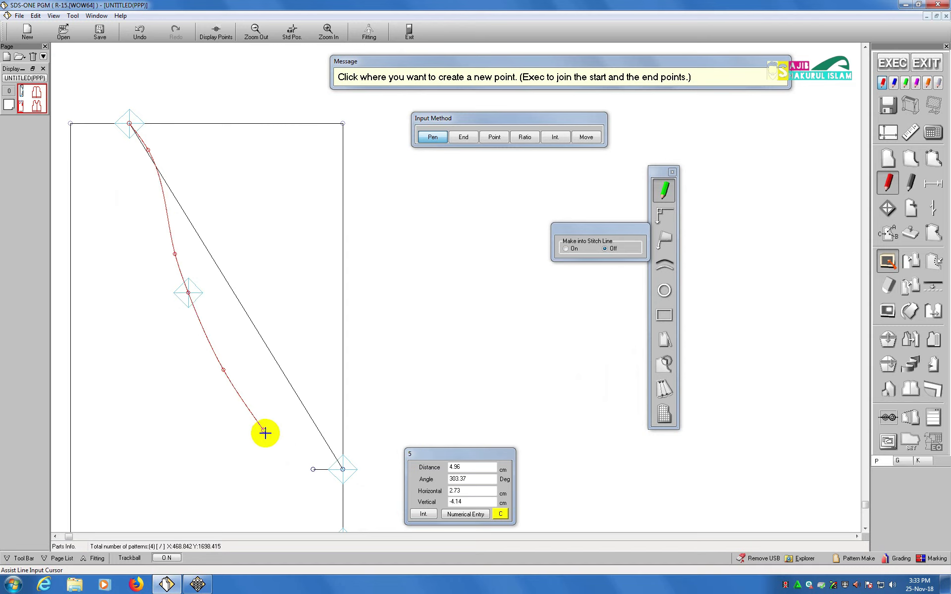
pyautogui.click(282, 449)
pyautogui.click(311, 468)
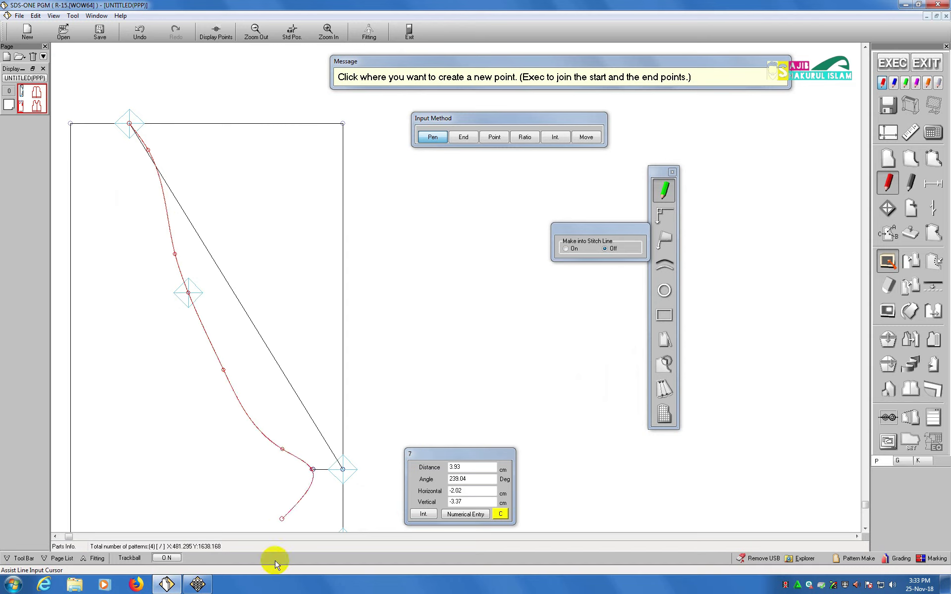
pyautogui.rightClick(280, 542)
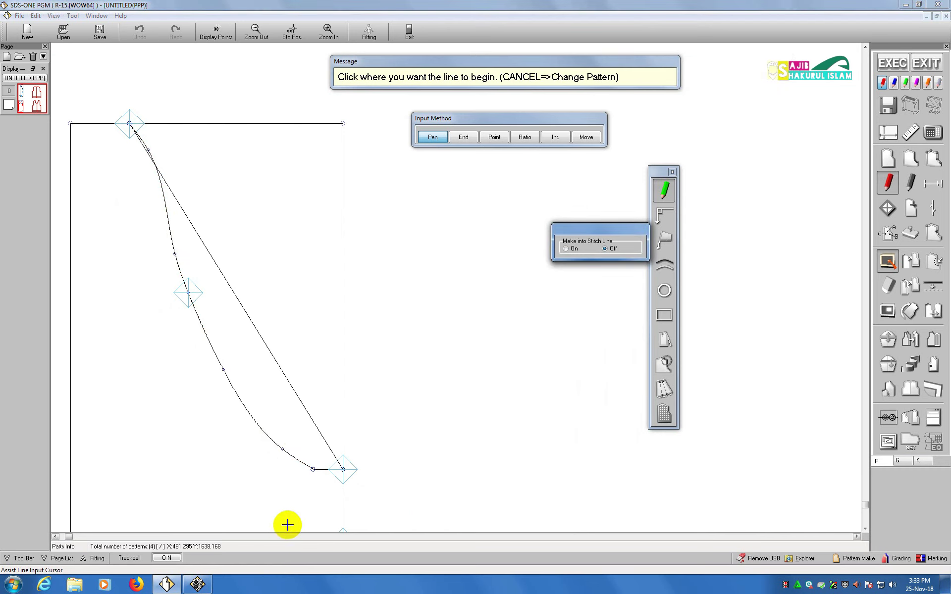
pyautogui.scroll(-2, 295, 417)
pyautogui.scroll(-2, 294, 419)
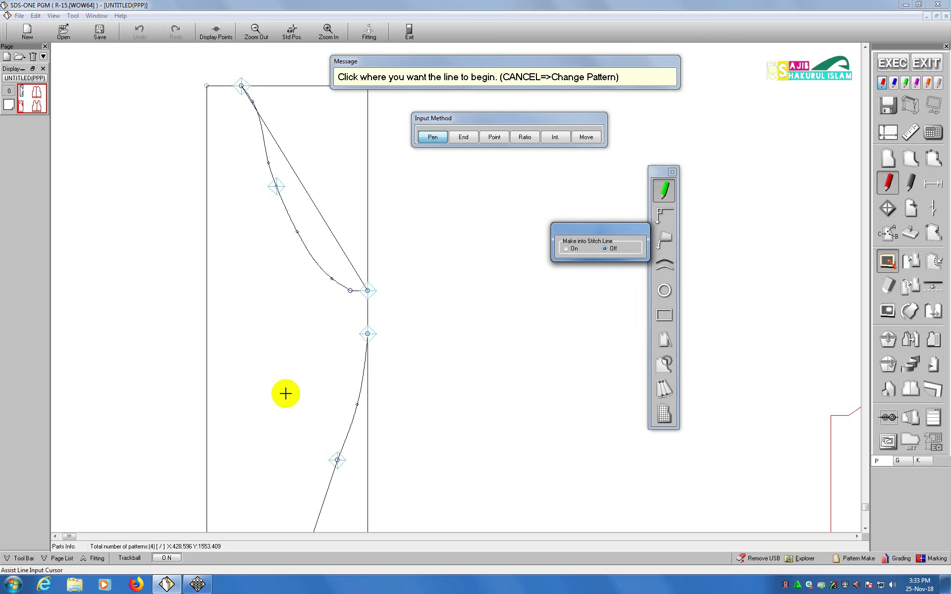
pyautogui.scroll(-1, 286, 394)
pyautogui.hscroll(1, 285, 393)
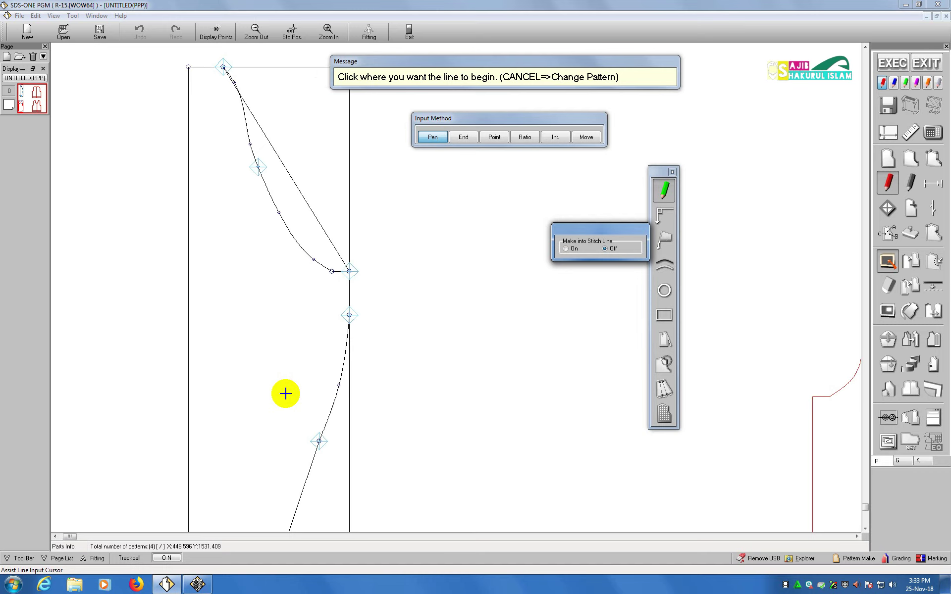
pyautogui.scroll(2, 286, 393)
pyautogui.hscroll(1, 286, 393)
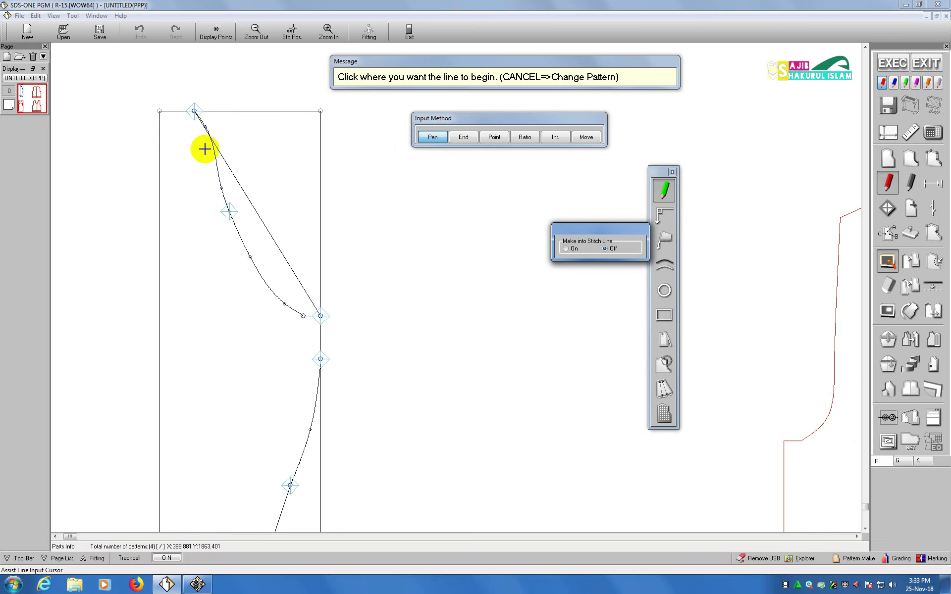
pyautogui.click(608, 279)
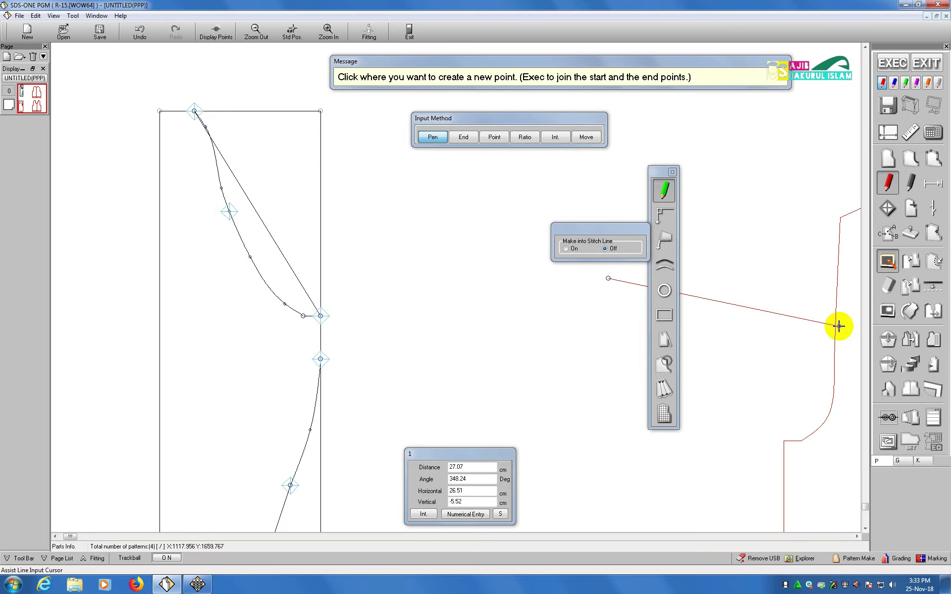
pyautogui.click(839, 326)
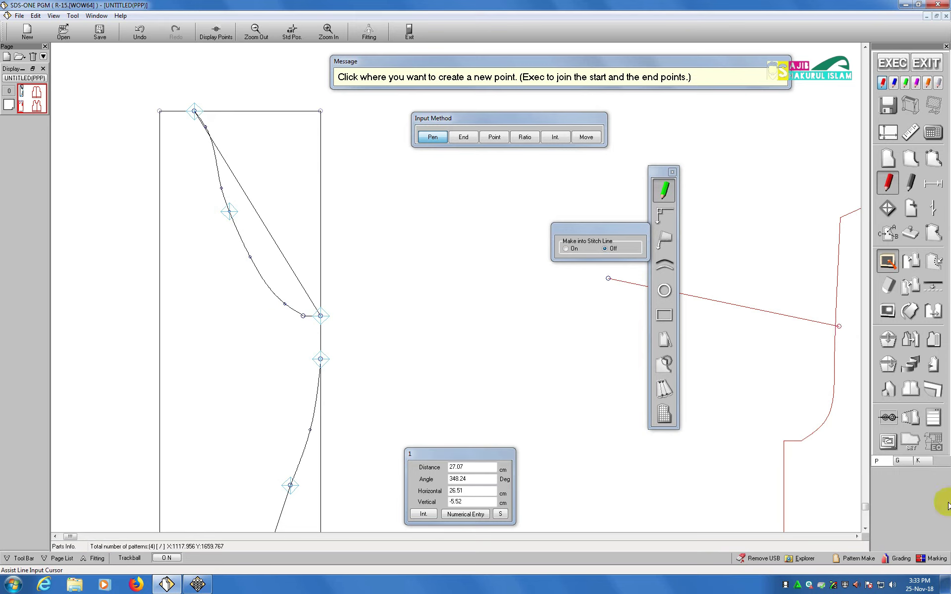
pyautogui.hotkey('ctrl', 'z')
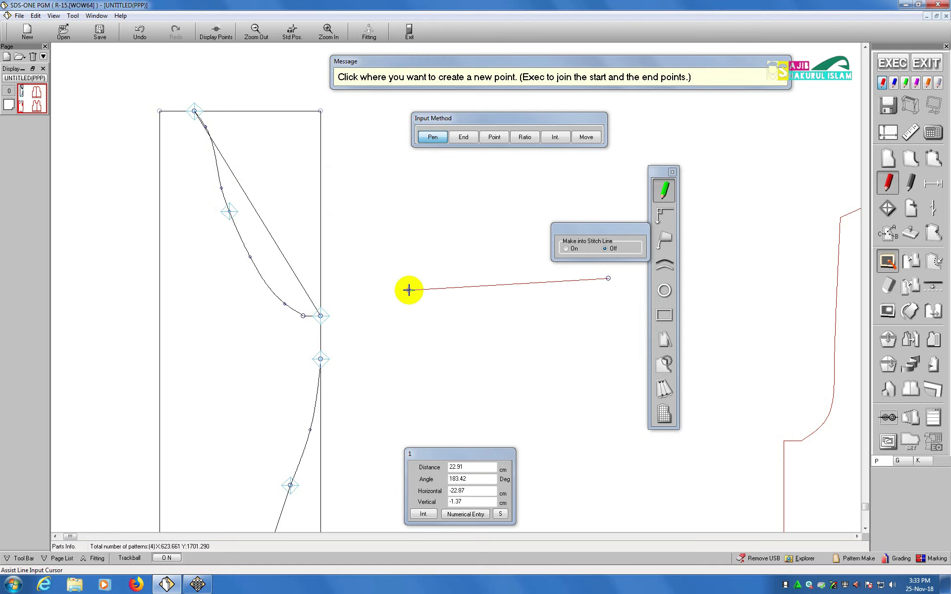
pyautogui.hotkey('ctrl', 'z')
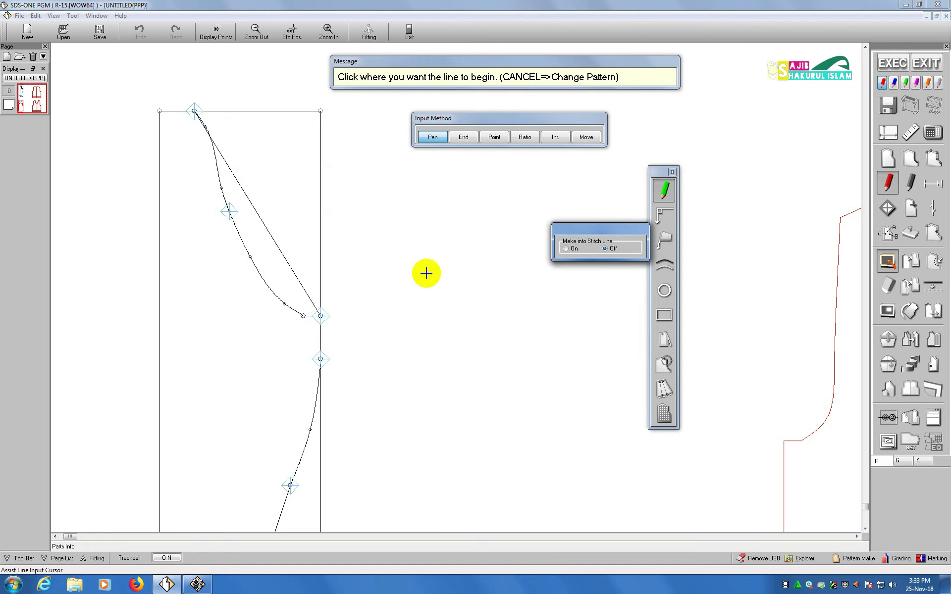
# Step: Close the assist line tool
pyautogui.click(674, 171)
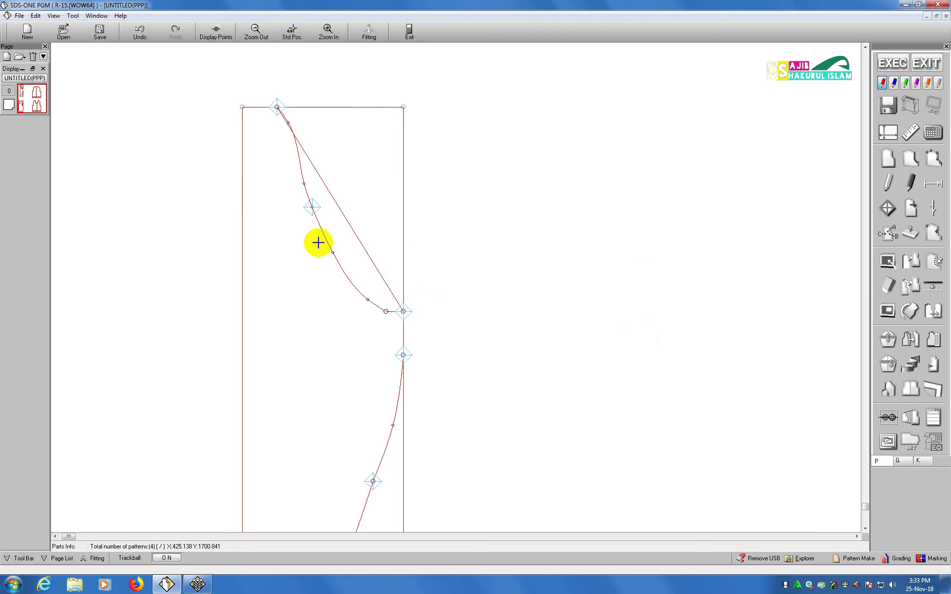
# Step: Reshape the upper curve by shifting its first point below the top-edge mark and deepening the bend below the middle mark
pyautogui.click(288, 122)
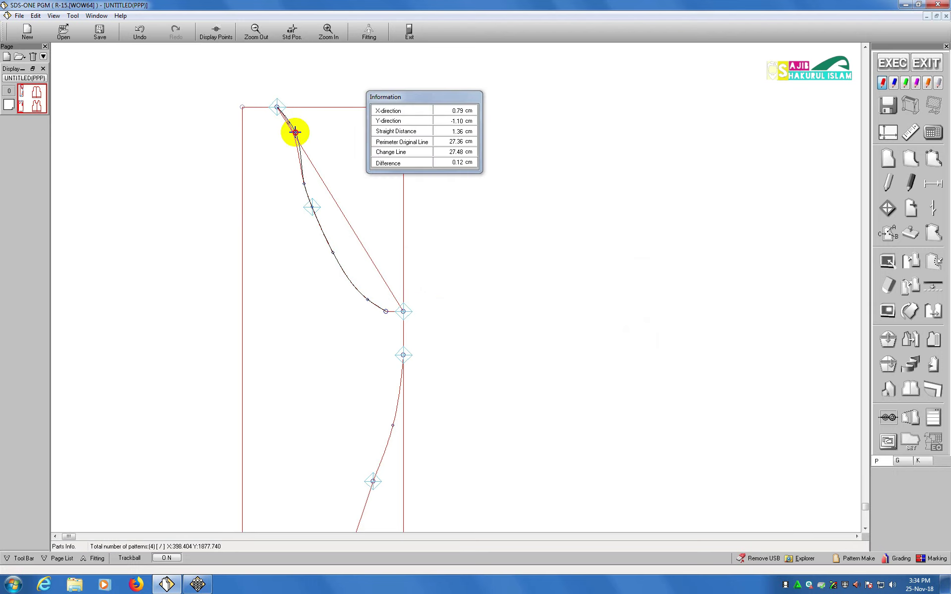
pyautogui.moveTo(295, 132); pyautogui.dragTo(319, 223)
pyautogui.moveTo(357, 260); pyautogui.dragTo(337, 250)
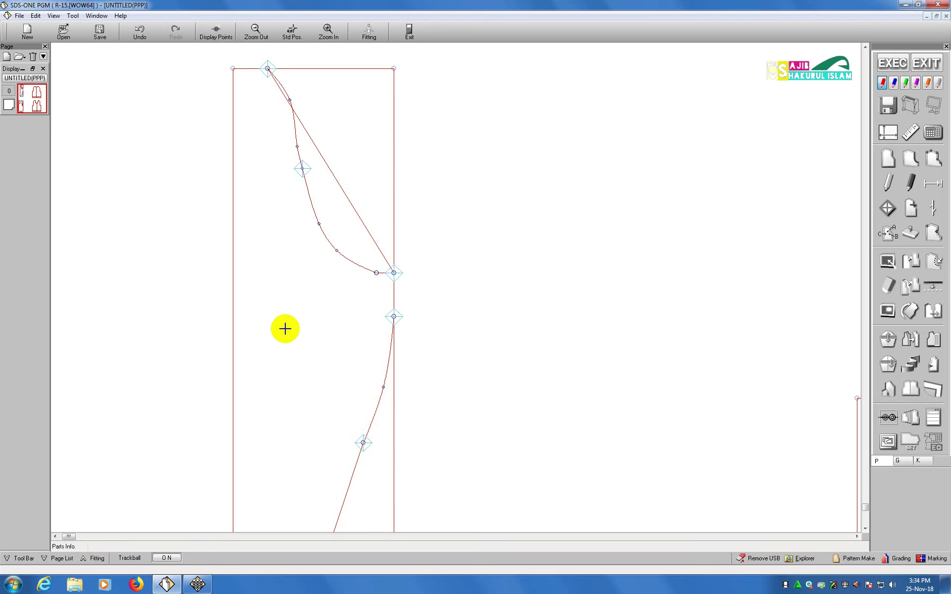
# Step: Round the upper curve's section between the top-edge mark and the middle mark by repositioning its two curve points
pyautogui.scroll(-2, 223, 325)
pyautogui.scroll(3, 298, 122)
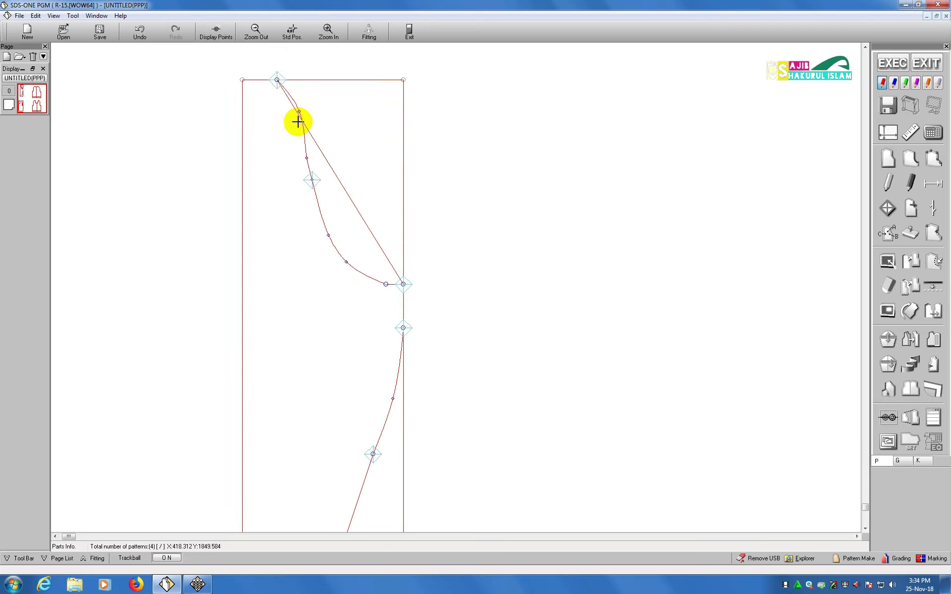
pyautogui.scroll(1, 298, 122)
pyautogui.moveTo(295, 121); pyautogui.dragTo(292, 110)
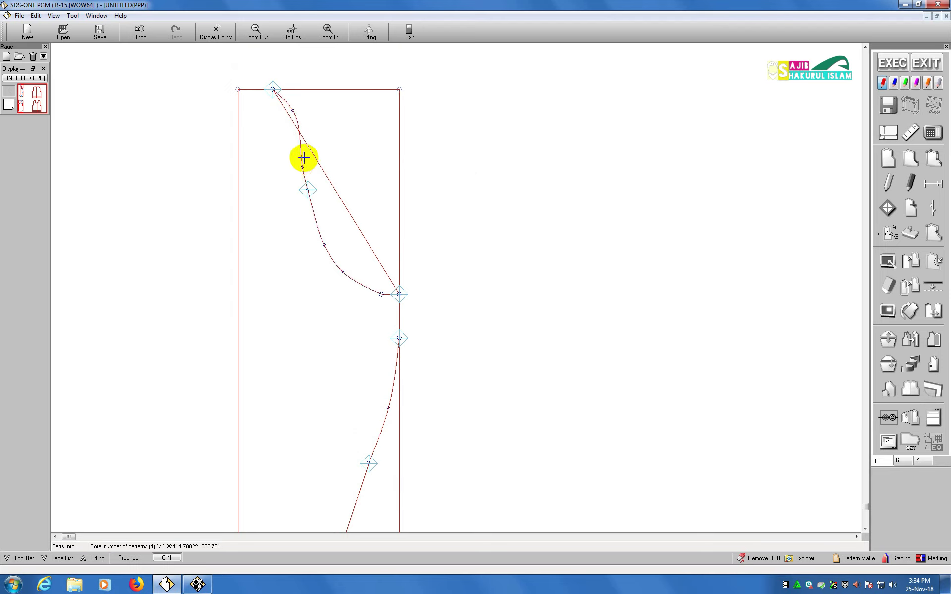
pyautogui.moveTo(301, 168); pyautogui.dragTo(305, 156)
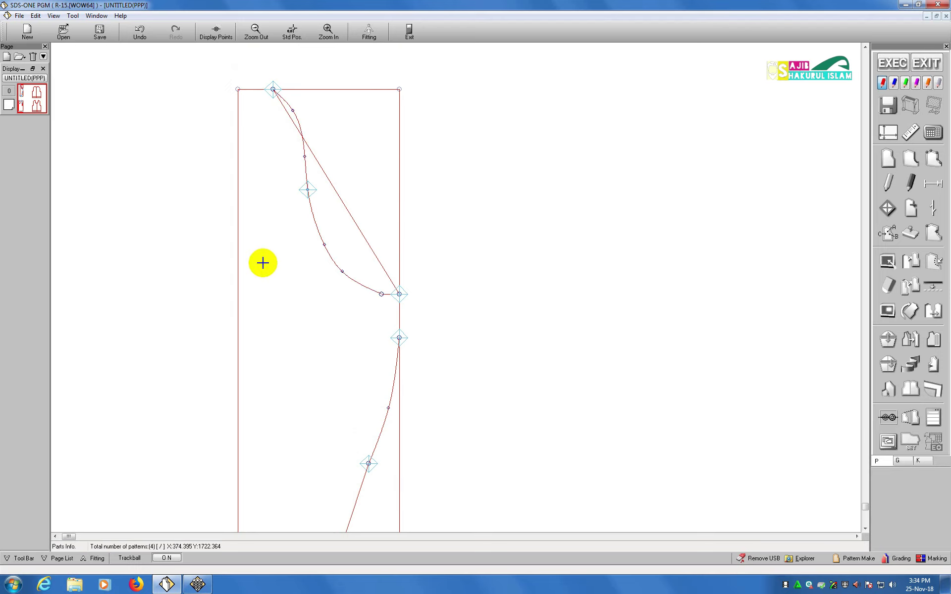
# Step: Refine the curve points between the middle mark and the 2 cm horizontal line to even out the lower bend
pyautogui.scroll(2, 253, 234)
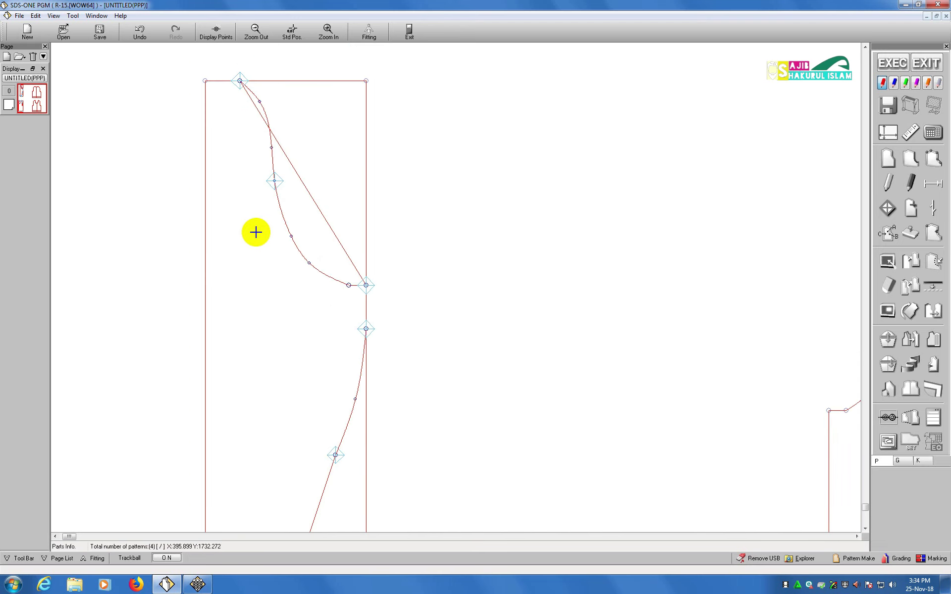
pyautogui.scroll(-1, 254, 231)
pyautogui.scroll(-3, 254, 231)
pyautogui.scroll(1, 290, 154)
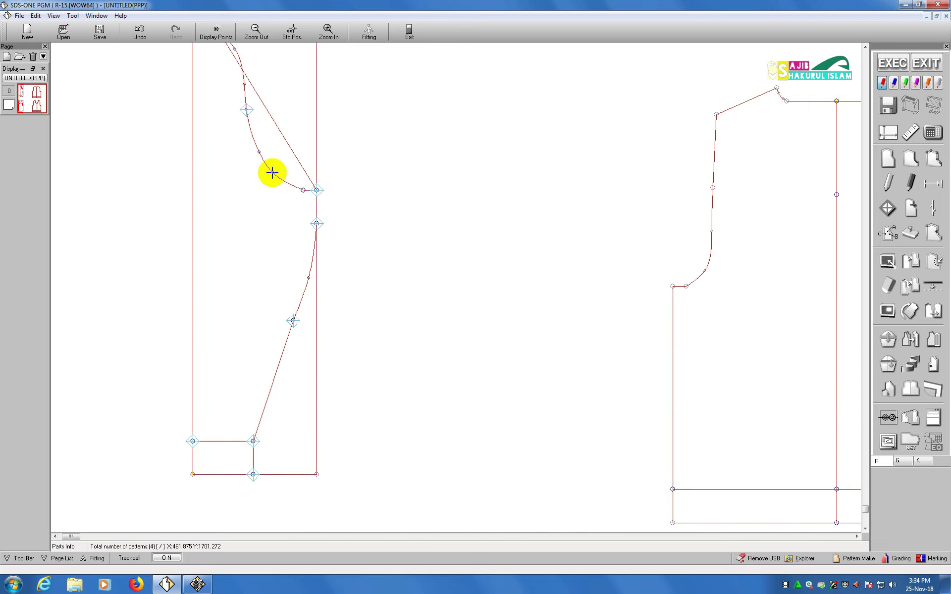
pyautogui.moveTo(272, 173); pyautogui.dragTo(248, 142)
pyautogui.scroll(3, 243, 146)
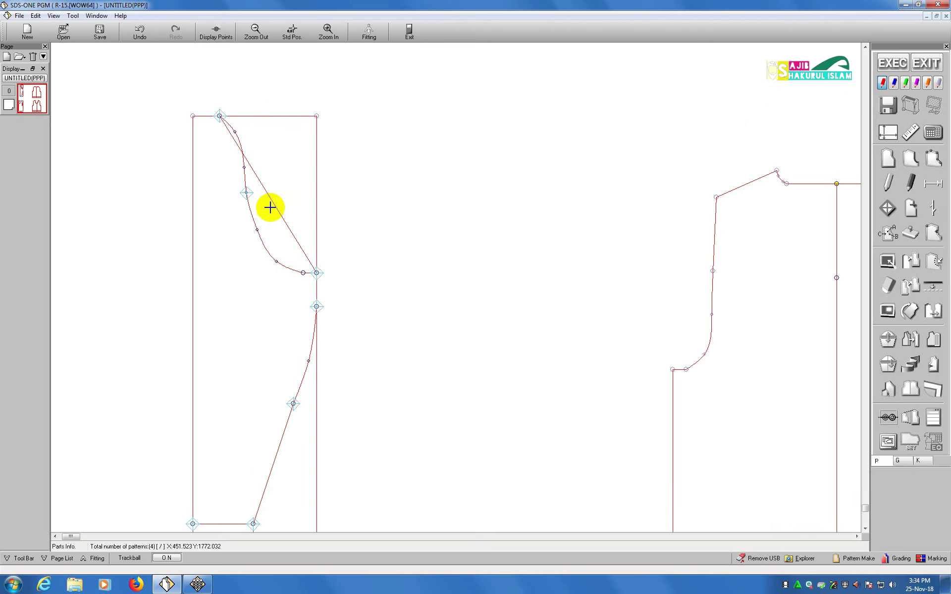
pyautogui.scroll(1, 277, 262)
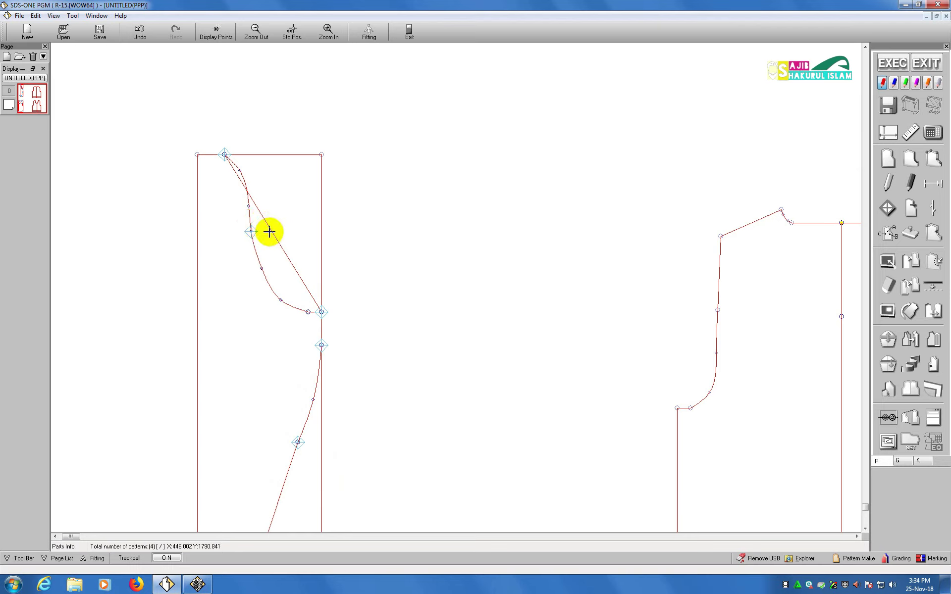
pyautogui.scroll(-1, 272, 197)
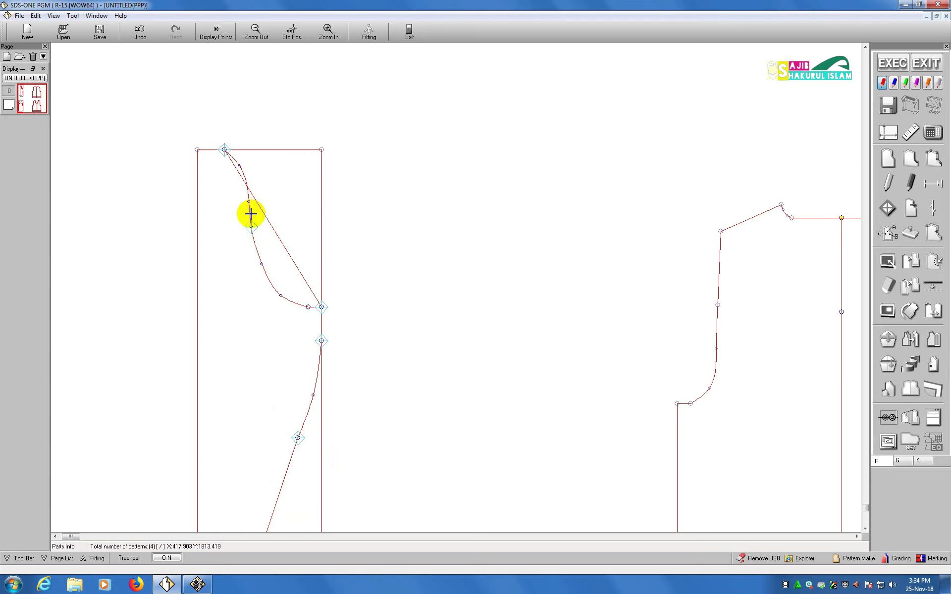
# Step: Flatten the upper curve by moving its lower points toward the straight diagonal and adjusting the points above the middle mark
pyautogui.moveTo(236, 227); pyautogui.dragTo(216, 151, button='middle')
pyautogui.click(261, 227)
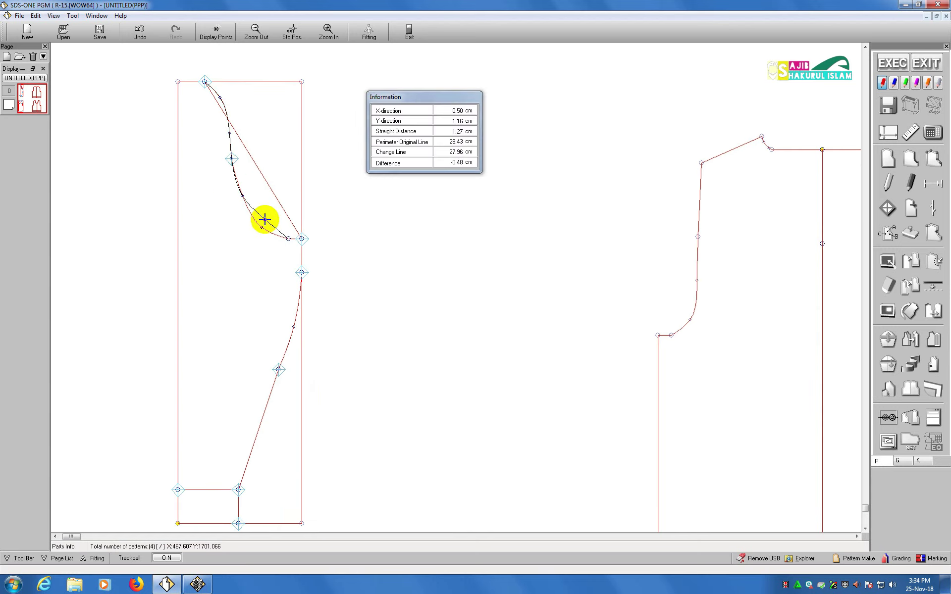
pyautogui.click(264, 220)
pyautogui.moveTo(240, 194); pyautogui.dragTo(244, 188)
pyautogui.moveTo(221, 96); pyautogui.dragTo(225, 133)
# Step: Fine-tune the curve's lower points and nudge the point just below the top-edge mark back toward that mark
pyautogui.scroll(-2, 216, 138)
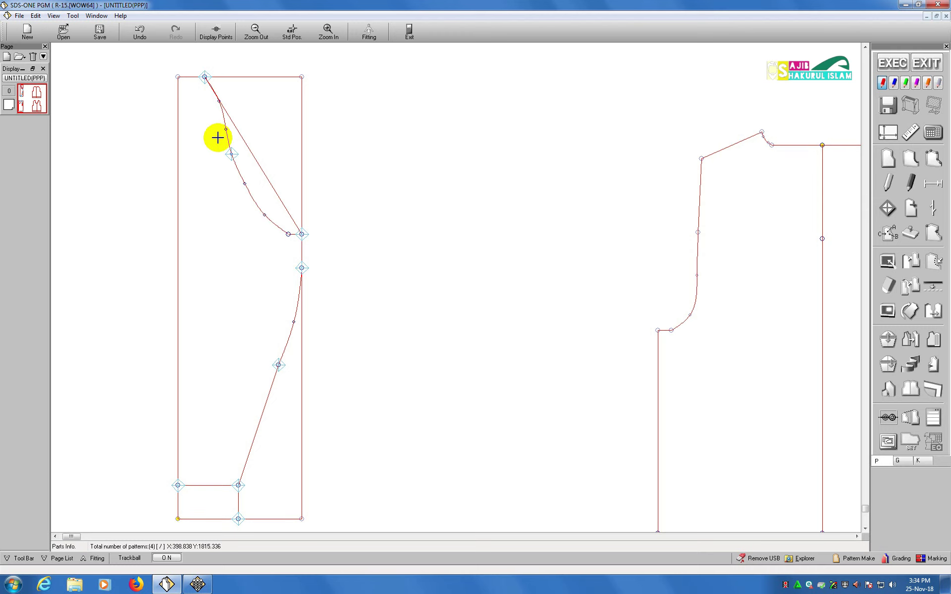
pyautogui.moveTo(265, 185); pyautogui.dragTo(263, 188)
pyautogui.moveTo(244, 154); pyautogui.dragTo(243, 156)
pyautogui.scroll(2, 203, 260)
pyautogui.hscroll(-1, 203, 260)
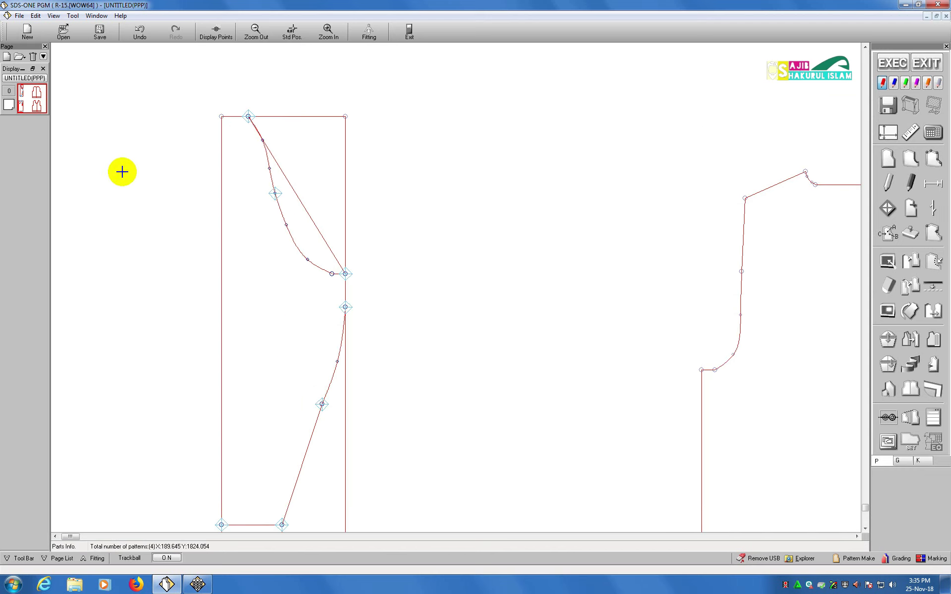
pyautogui.scroll(1, 254, 131)
pyautogui.moveTo(263, 143)
pyautogui.mouseDown()
pyautogui.moveTo(254, 142)
pyautogui.moveTo(268, 175)
pyautogui.moveTo(260, 141)
pyautogui.mouseUp()
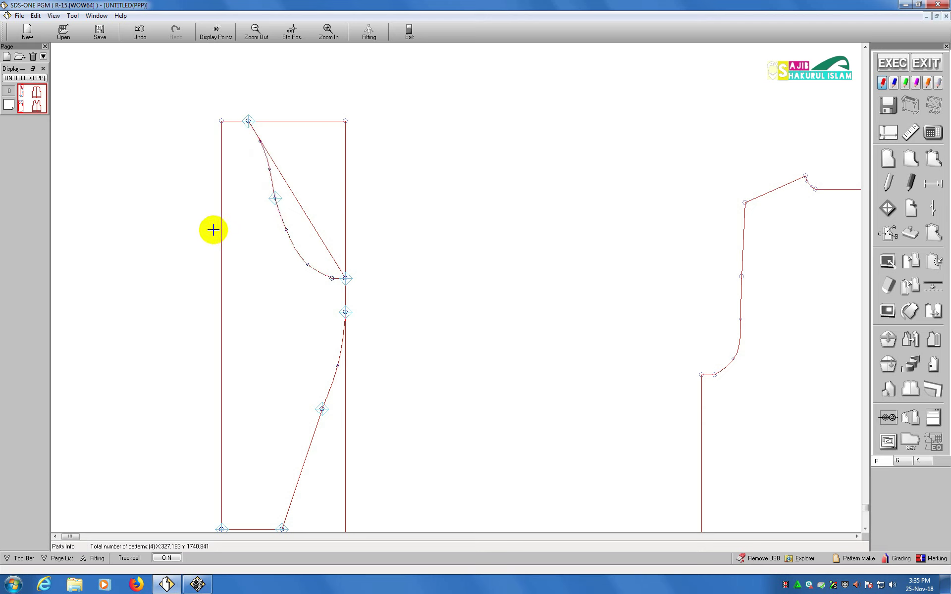
# Step: Examine the reshaped curve within the whole tall pattern and alongside the other garment patterns
pyautogui.moveTo(212, 229); pyautogui.dragTo(203, 205, button='middle')
pyautogui.scroll(-4, 185, 202)
pyautogui.hscroll(1, 185, 202)
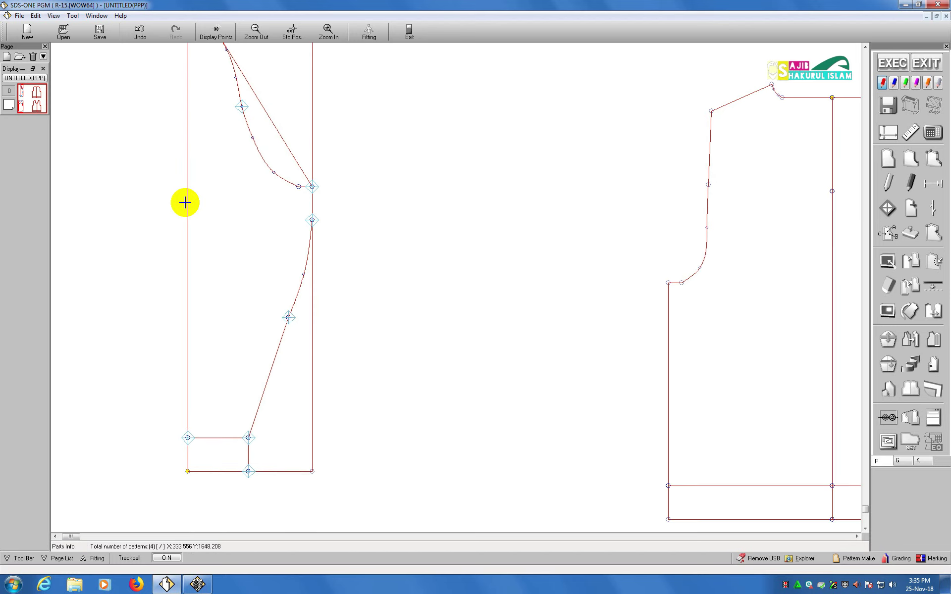
pyautogui.scroll(2, 186, 203)
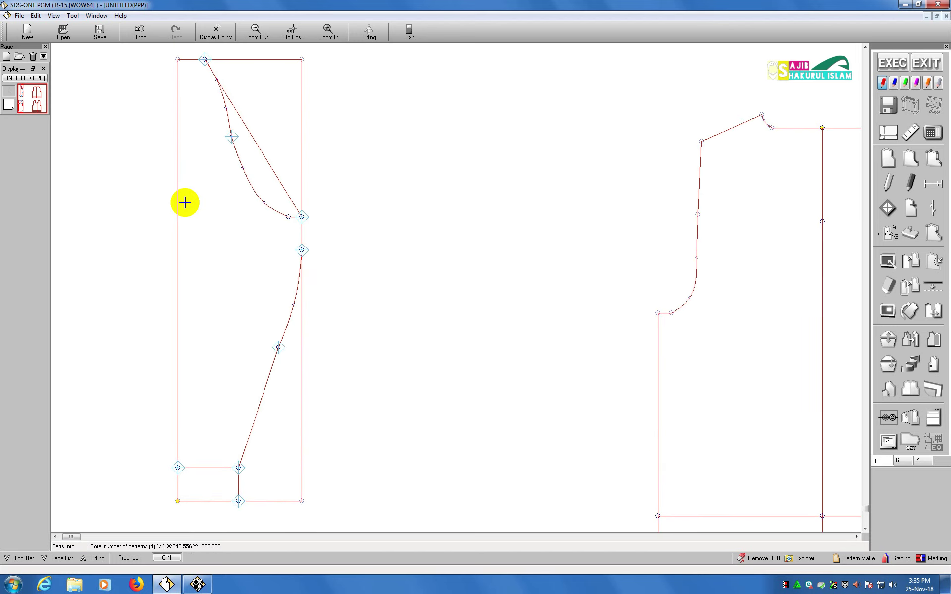
pyautogui.hscroll(-2, 186, 202)
pyautogui.scroll(-1, 185, 203)
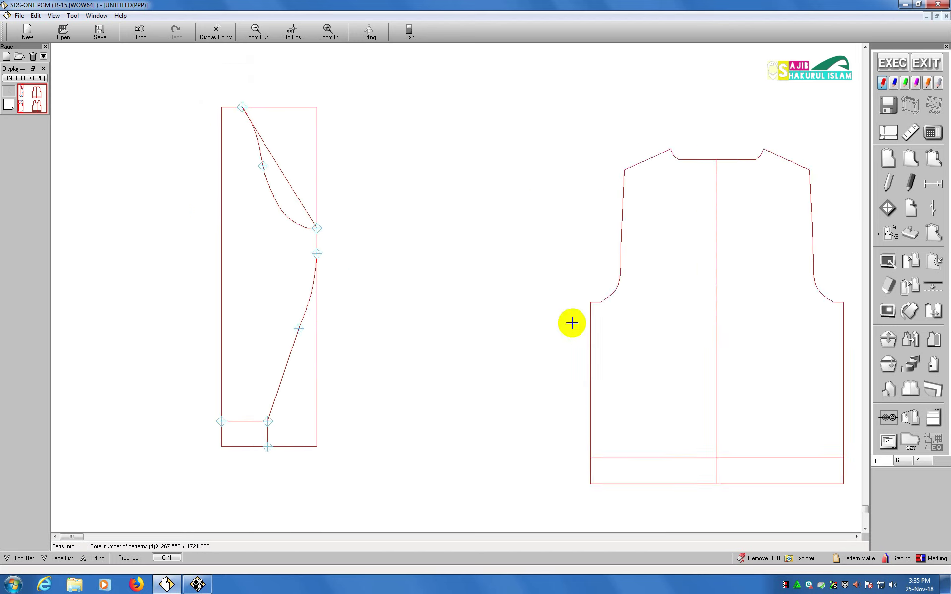
pyautogui.scroll(-3, 571, 323)
pyautogui.scroll(-1, 575, 332)
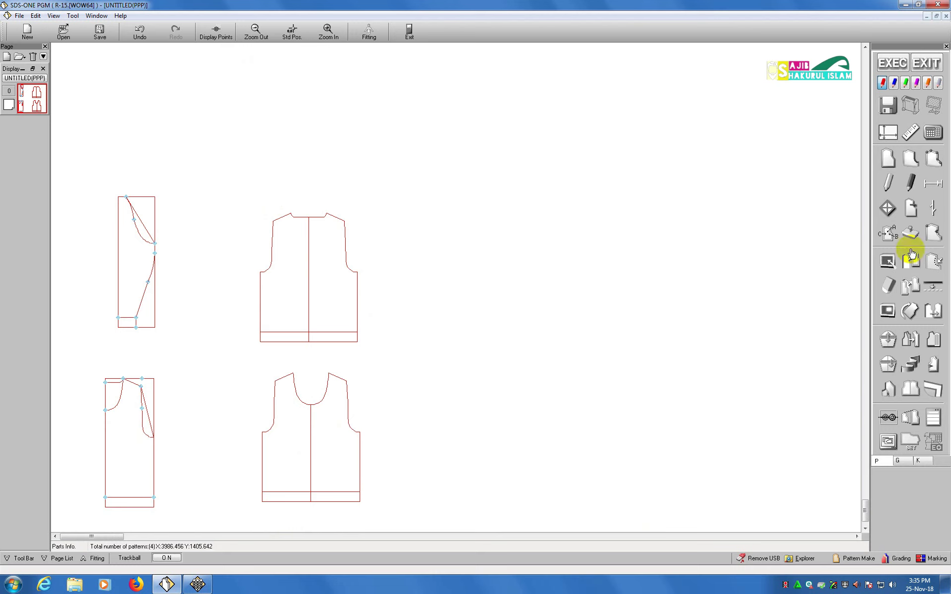
# Step: Start a Trace Extract on the tall pattern with the sloped straight line and the lower curve as the first traced lines
pyautogui.click(910, 340)
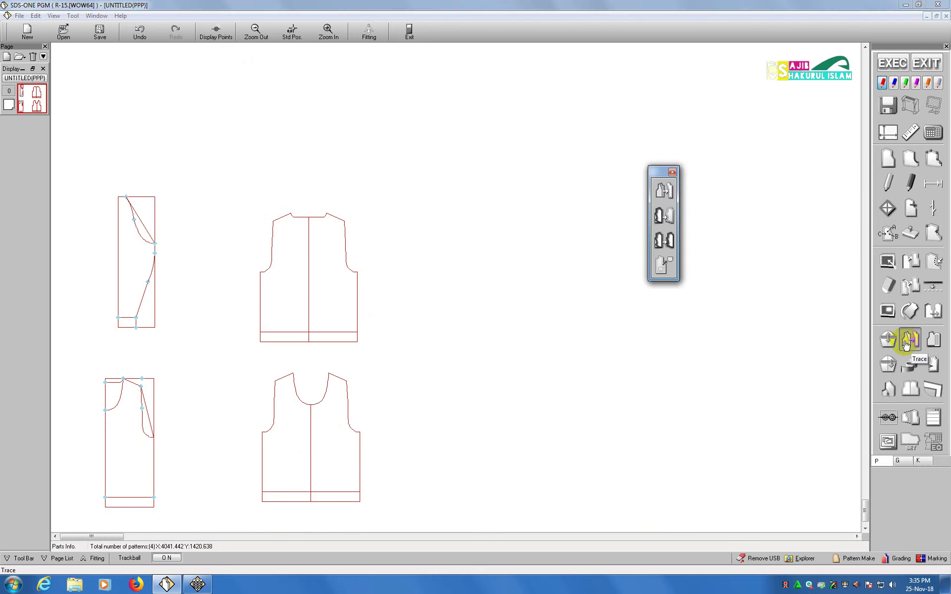
pyautogui.click(673, 225)
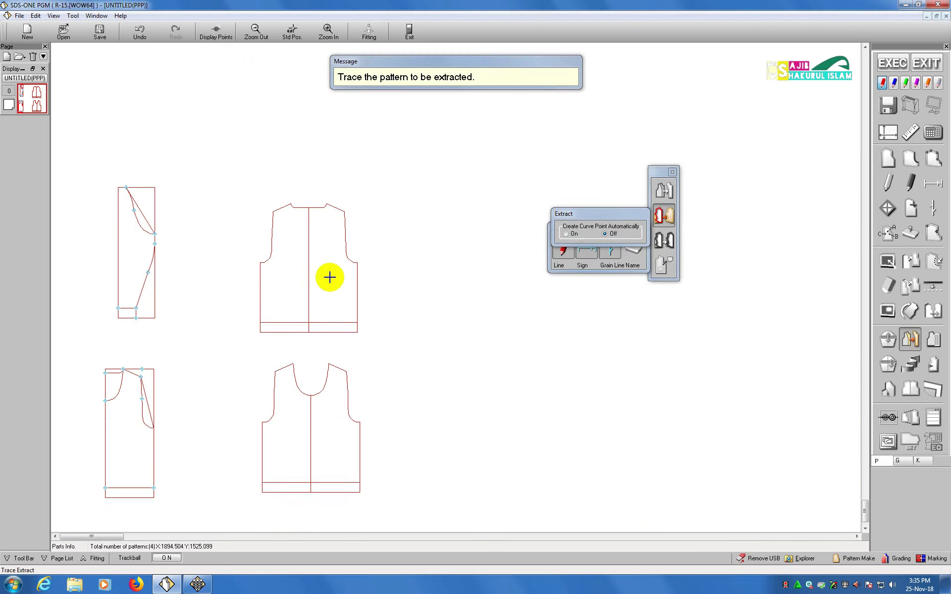
pyautogui.scroll(3, 268, 308)
pyautogui.scroll(-2, 266, 309)
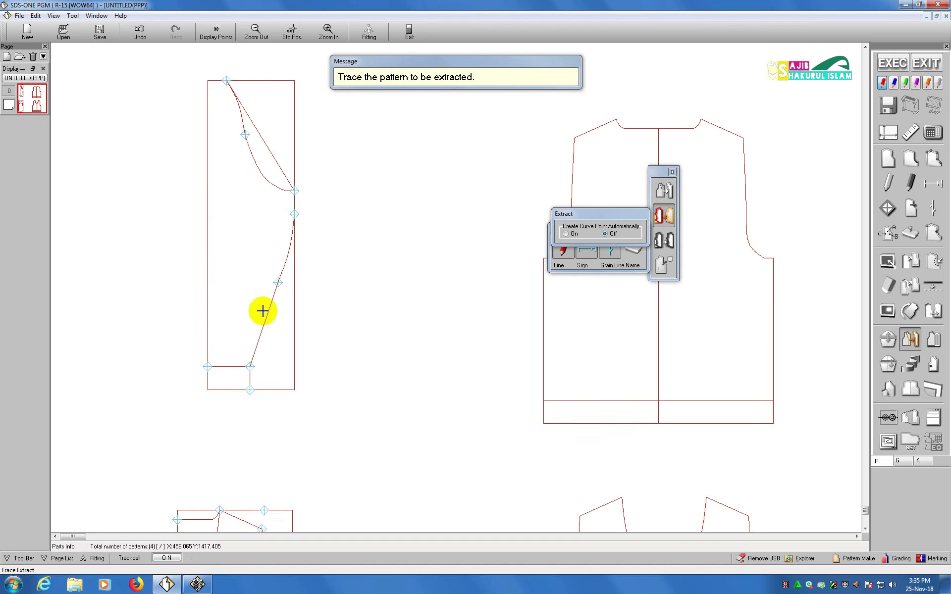
pyautogui.scroll(3, 276, 329)
pyautogui.scroll(-2, 250, 365)
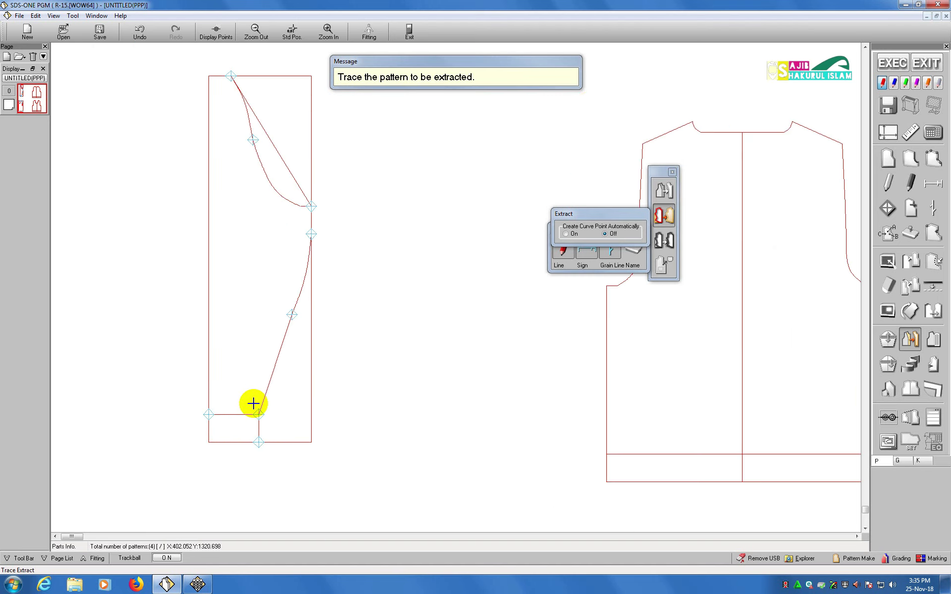
pyautogui.click(266, 386)
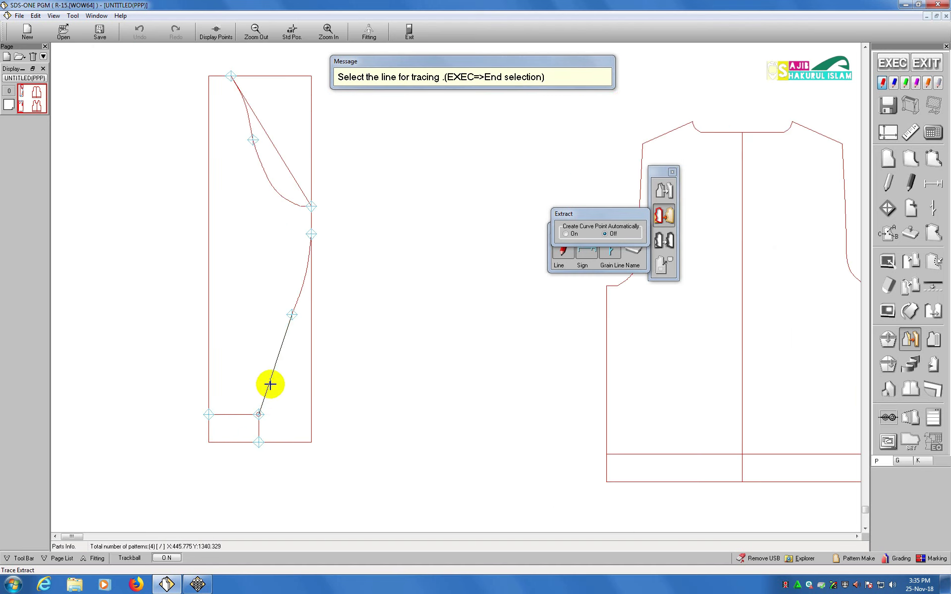
pyautogui.click(302, 281)
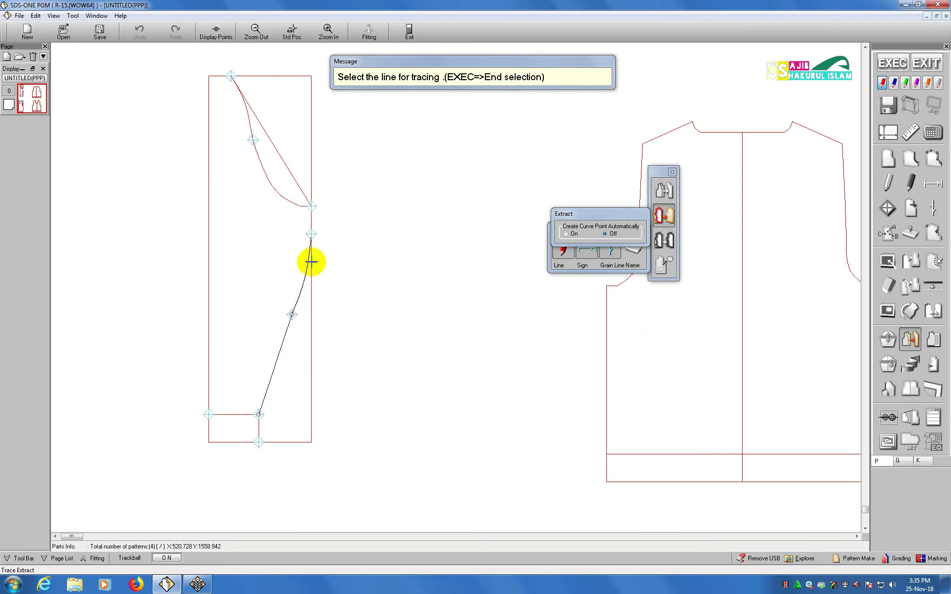
# Step: Add to the trace the short pattern-edge segment from the lower curve's top mark up to the next mark
pyautogui.scroll(3, 311, 221)
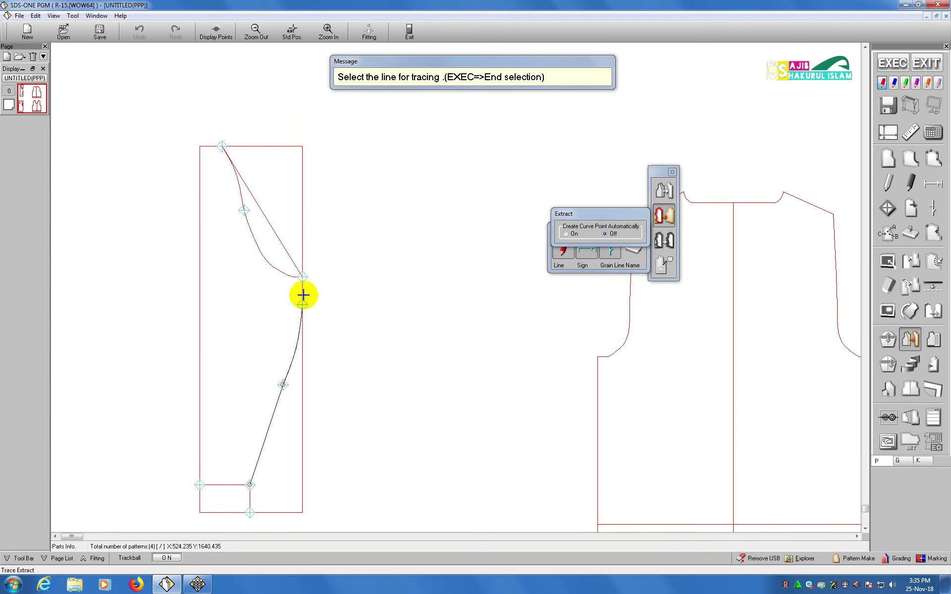
pyautogui.rightClick(303, 293)
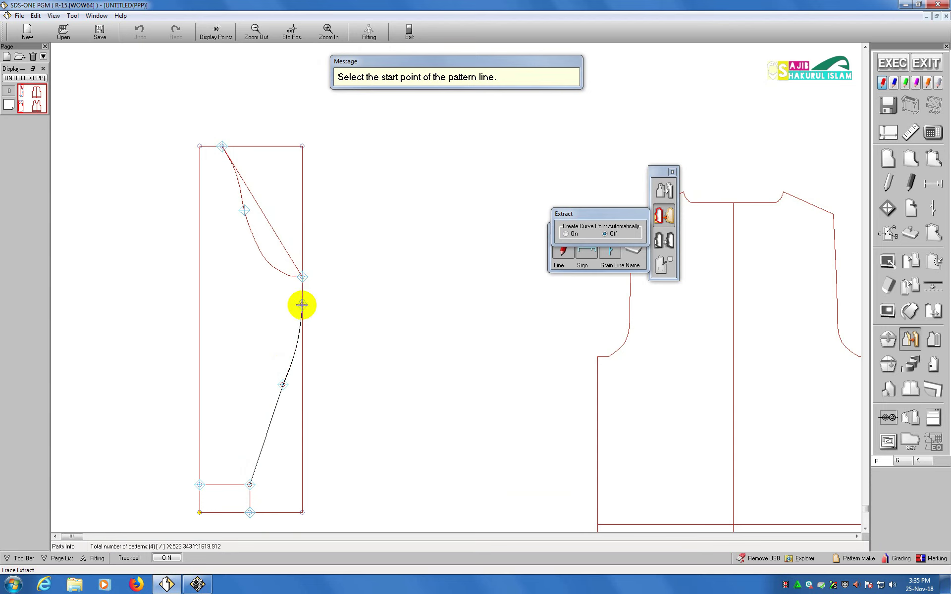
pyautogui.scroll(3, 303, 277)
pyautogui.click(306, 378)
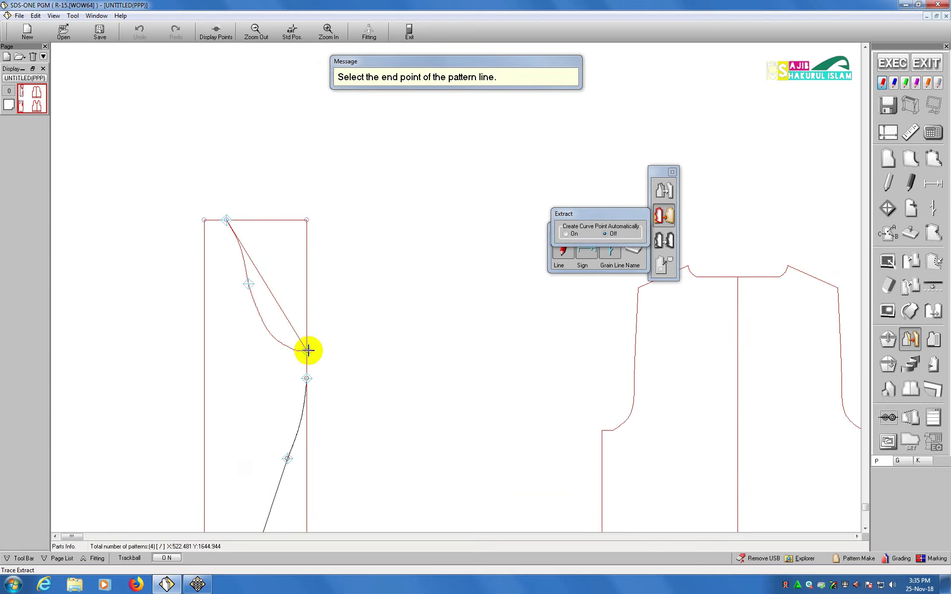
pyautogui.click(307, 351)
pyautogui.click(307, 351)
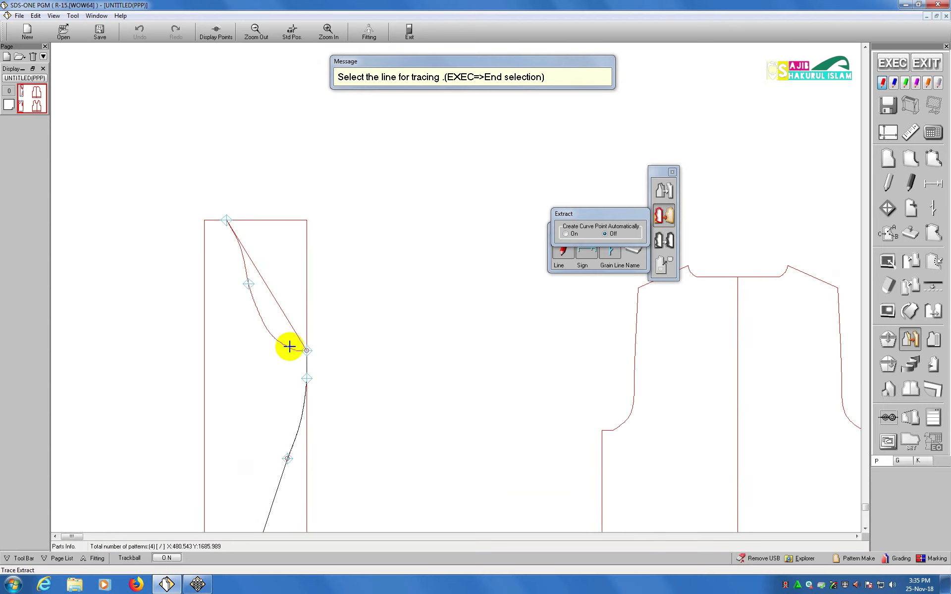
# Step: Continue the trace along the 2 cm horizontal line and the upper curve to the top-edge mark
pyautogui.click(291, 348)
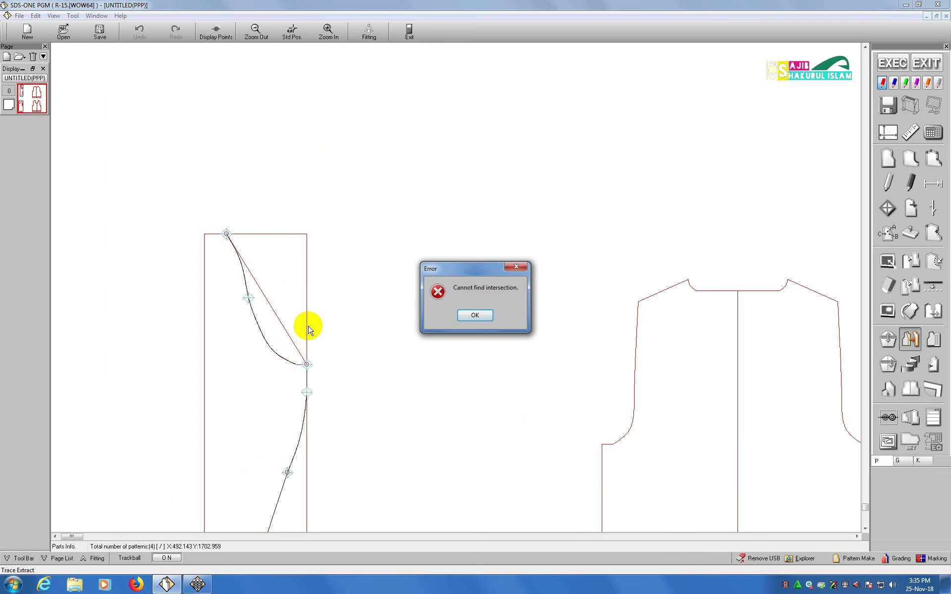
pyautogui.press('Return')
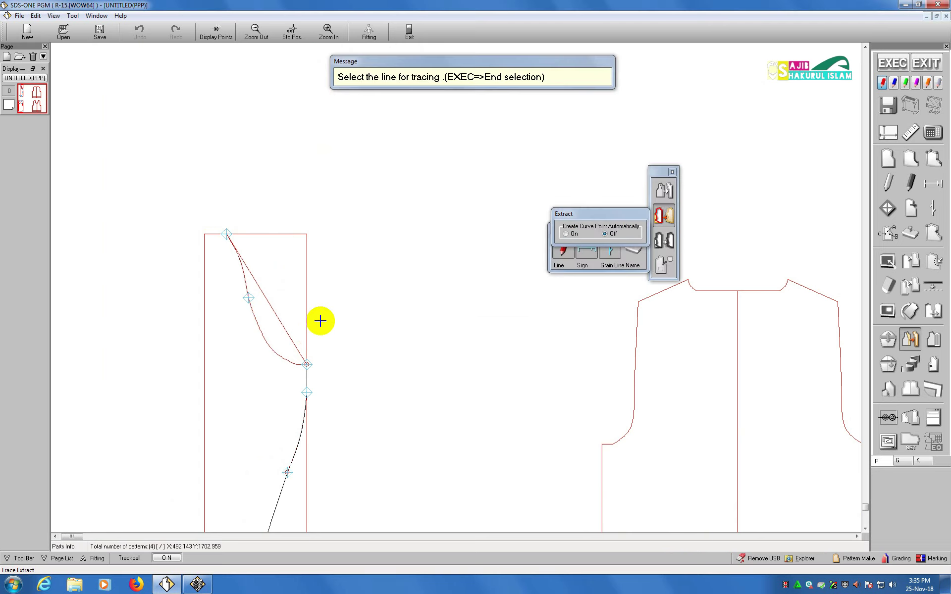
pyautogui.scroll(5, 318, 320)
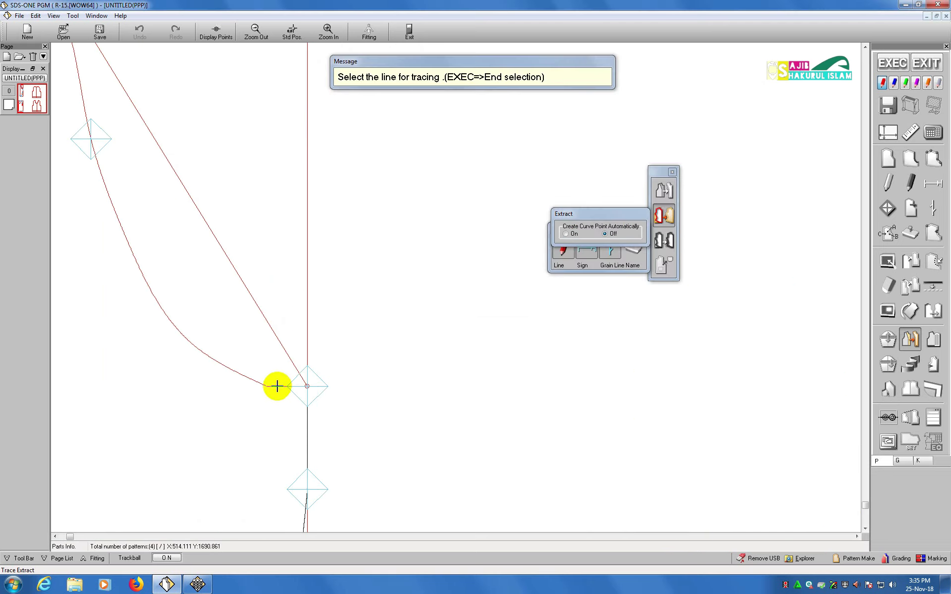
pyautogui.click(276, 388)
pyautogui.hscroll(-4, 266, 381)
pyautogui.click(355, 313)
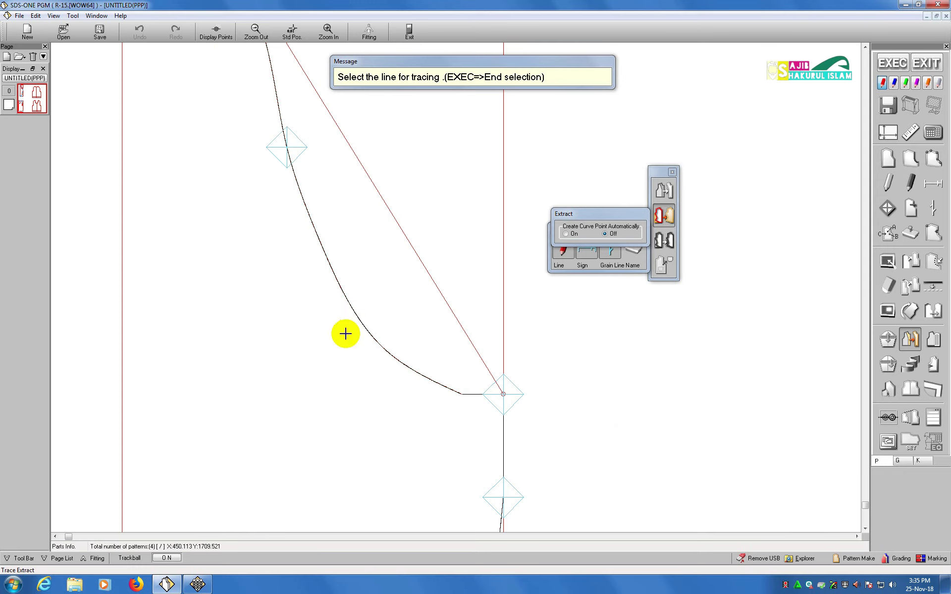
# Step: Add to the trace the short top-edge segment between the upper curve's top mark and the pattern's upper-left corner
pyautogui.scroll(-4, 346, 334)
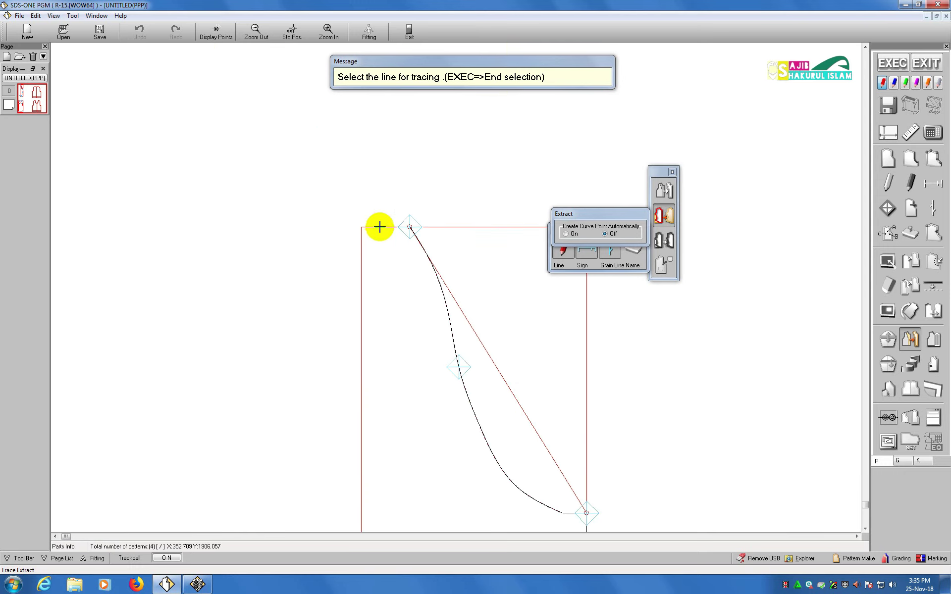
pyautogui.rightClick(380, 227)
pyautogui.click(410, 227)
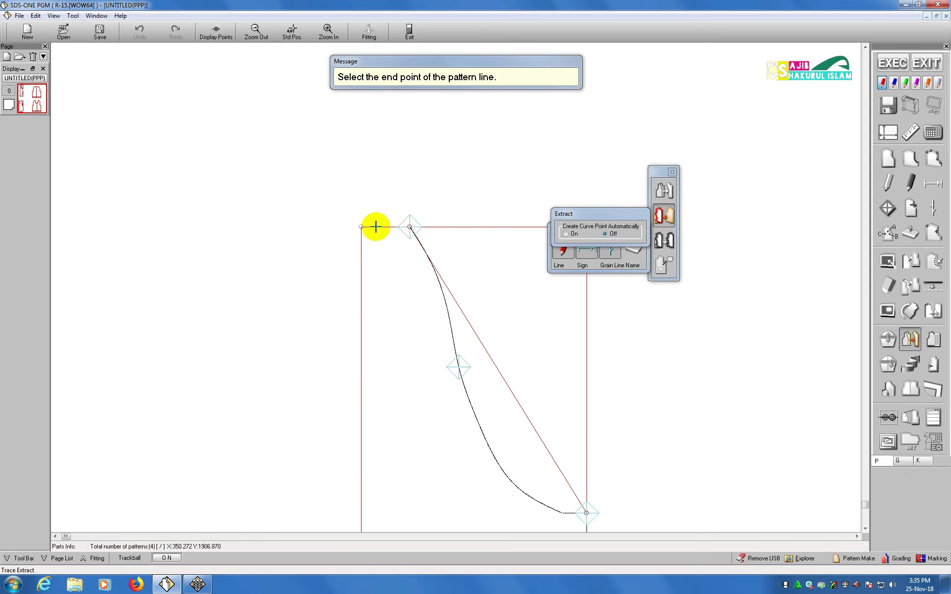
pyautogui.click(361, 226)
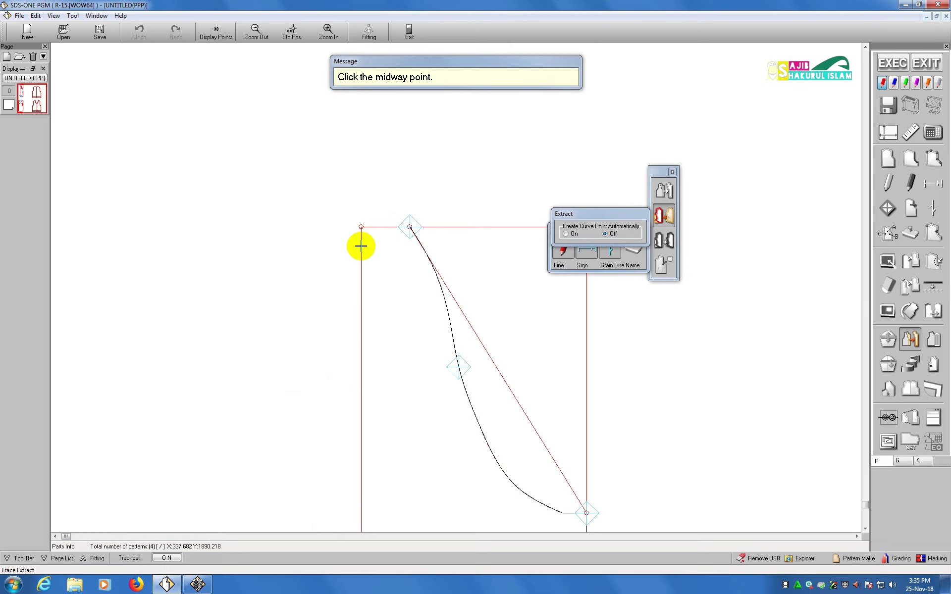
pyautogui.click(362, 227)
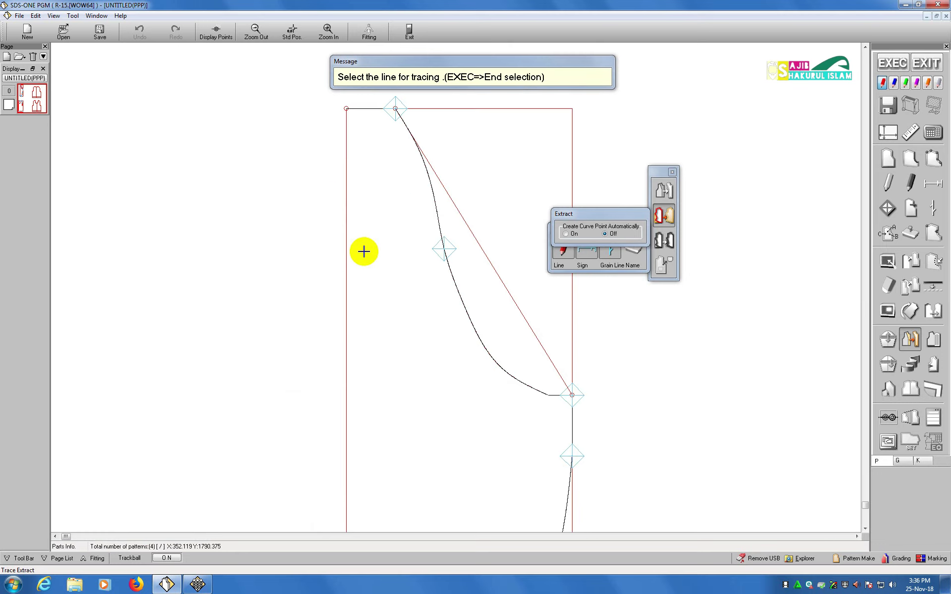
# Step: Continue the trace along the tall pattern's full left edge, from its top corner down to its bottom corner
pyautogui.click(329, 295)
pyautogui.moveTo(338, 143); pyautogui.dragTo(362, 334, button='middle')
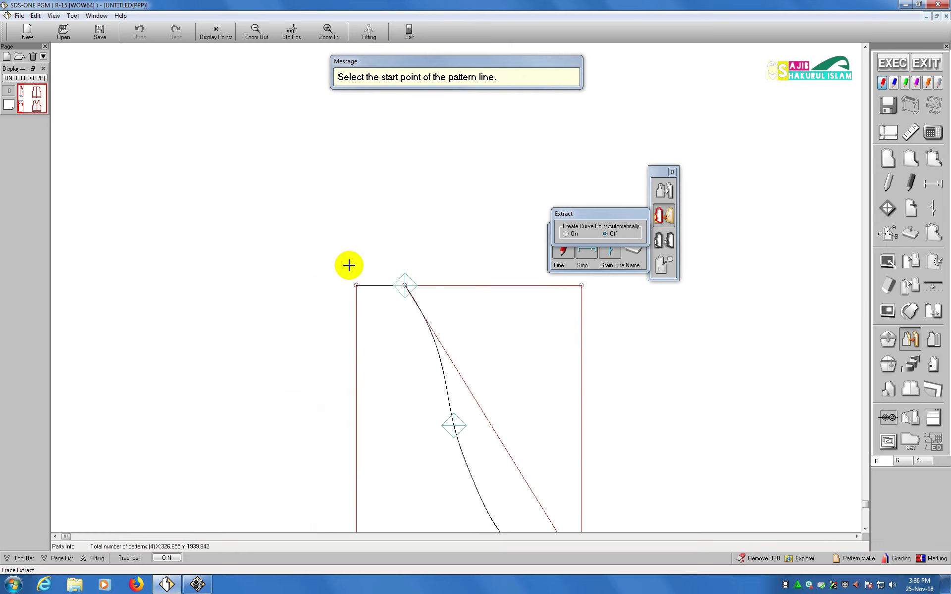
pyautogui.click(357, 283)
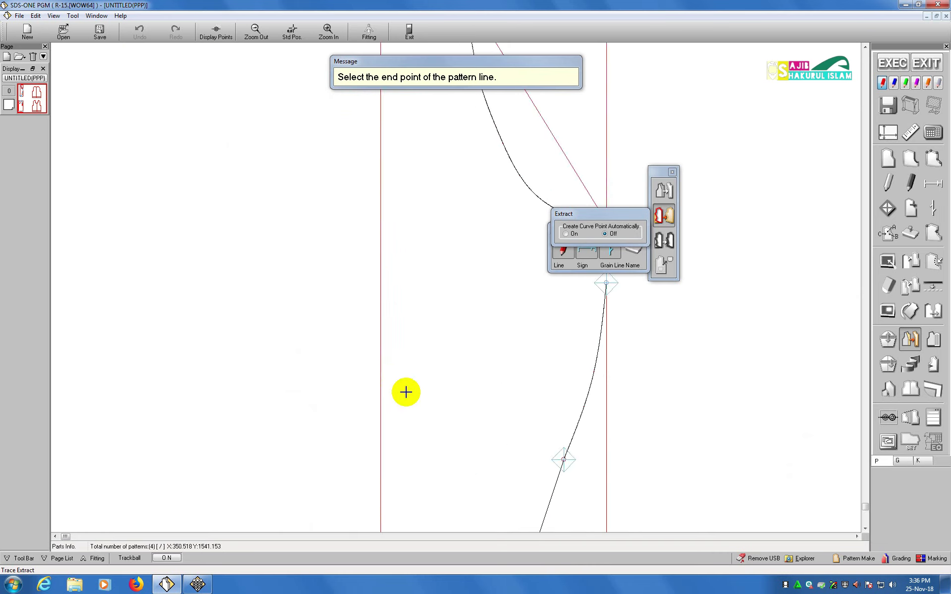
pyautogui.click(340, 381)
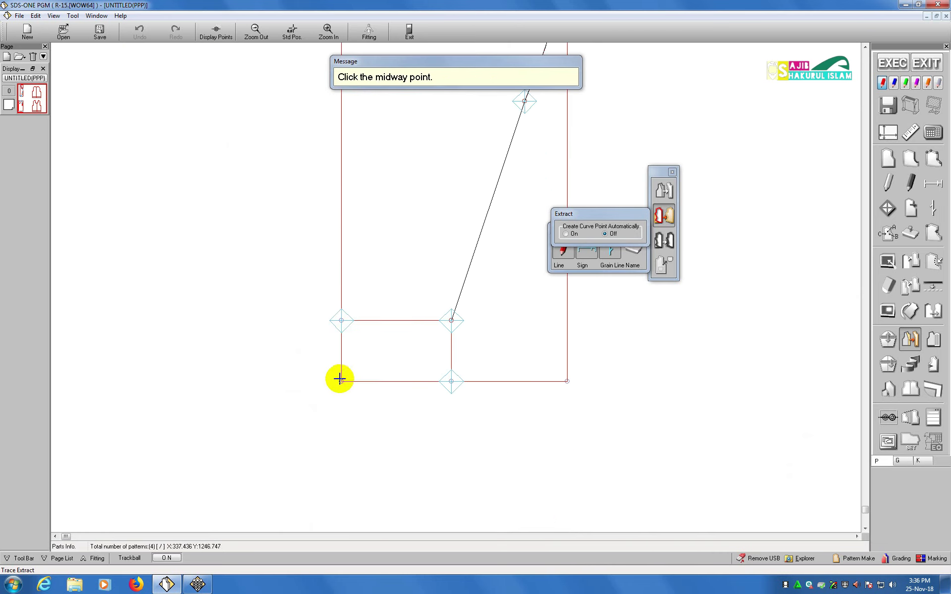
pyautogui.click(340, 320)
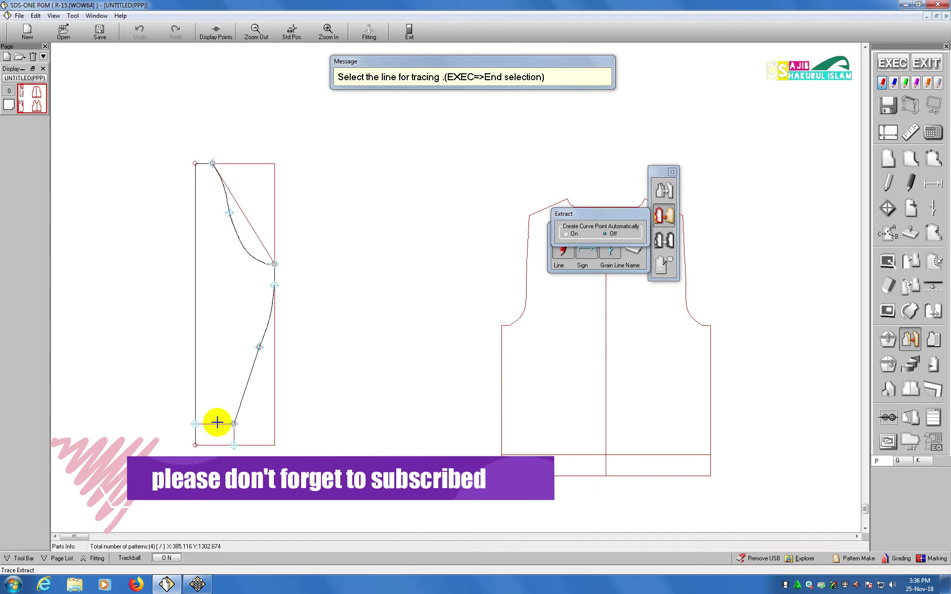
# Step: Add to the trace the bottom-edge segment from the pattern's lower-left corner to the bottom-edge mark
pyautogui.scroll(3, 218, 423)
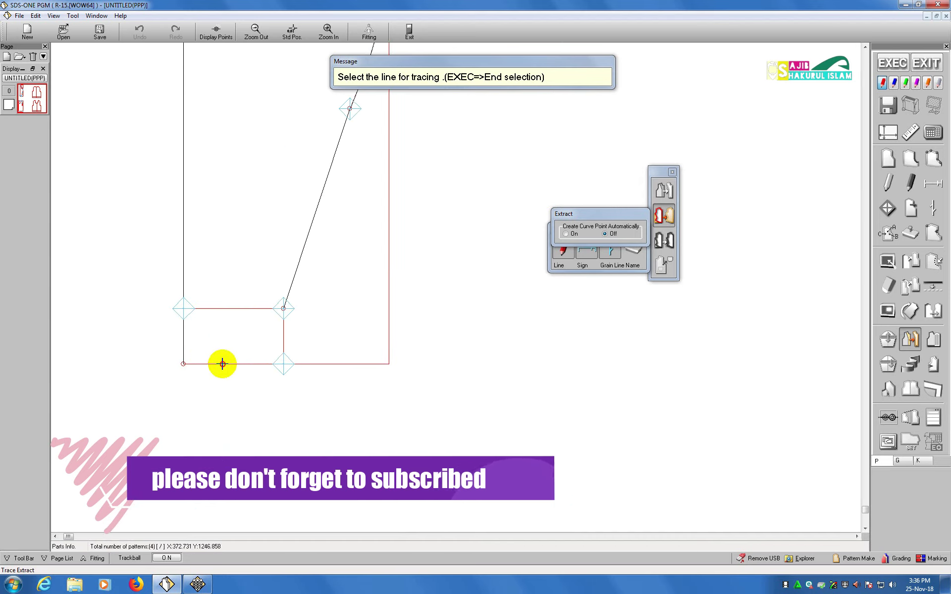
pyautogui.click(223, 364)
pyautogui.click(184, 364)
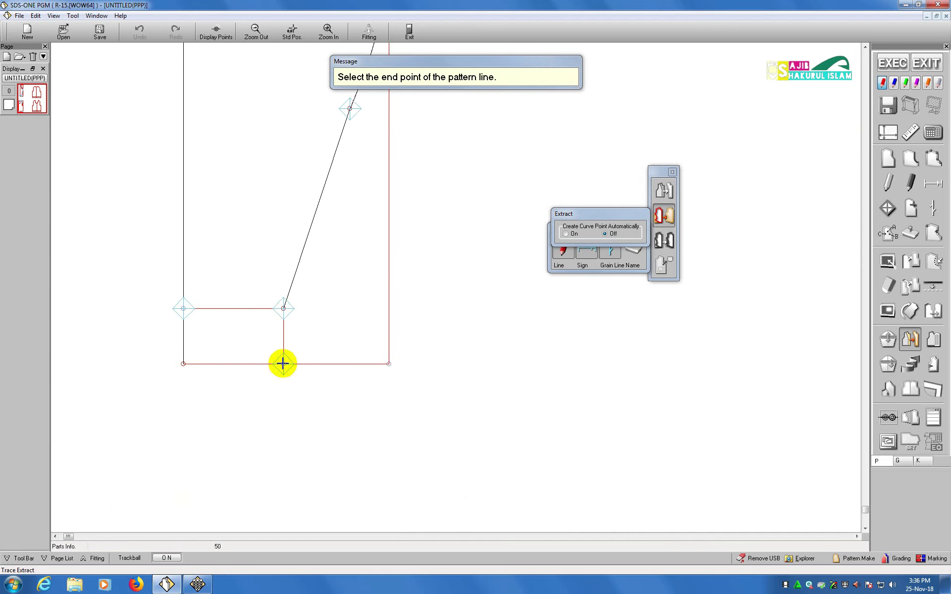
pyautogui.click(283, 365)
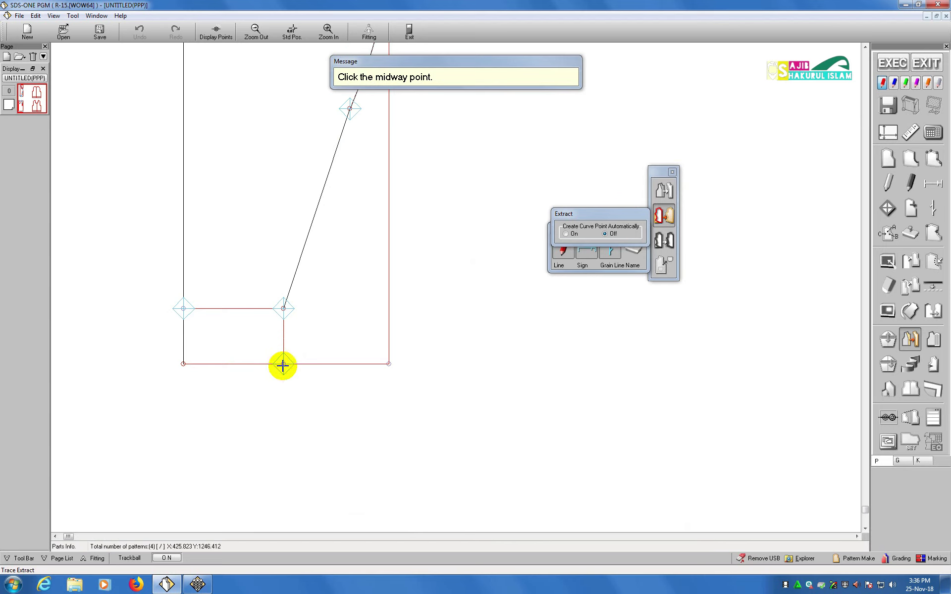
pyautogui.click(283, 364)
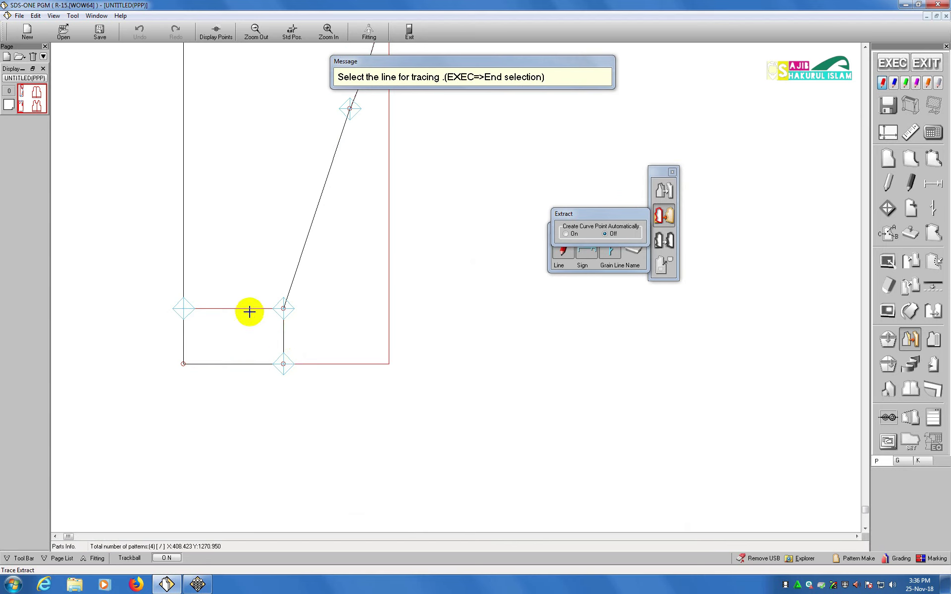
# Step: End the outline trace and include the horizontal hem line above the bottom edge as an internal line
pyautogui.scroll(2, 248, 309)
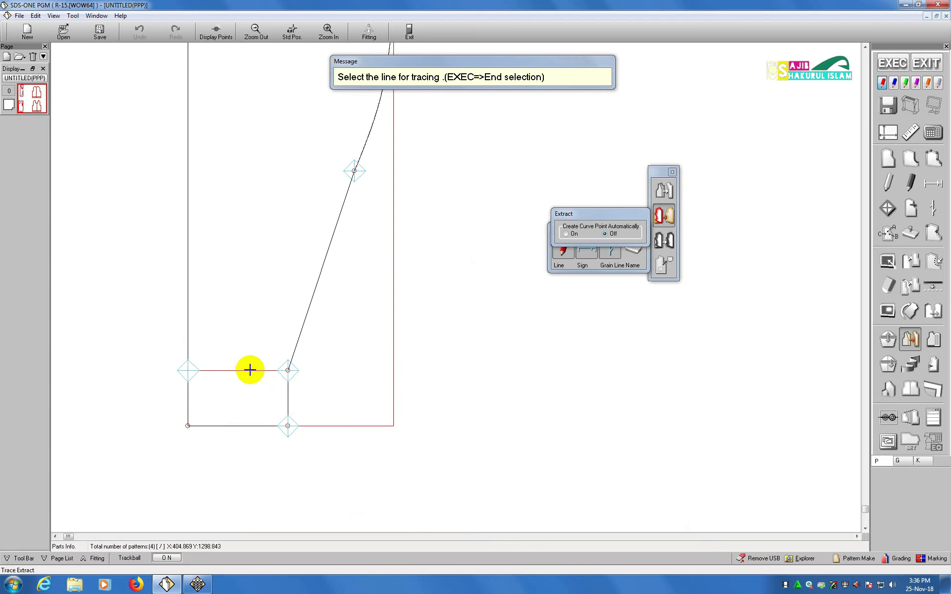
pyautogui.rightClick(247, 323)
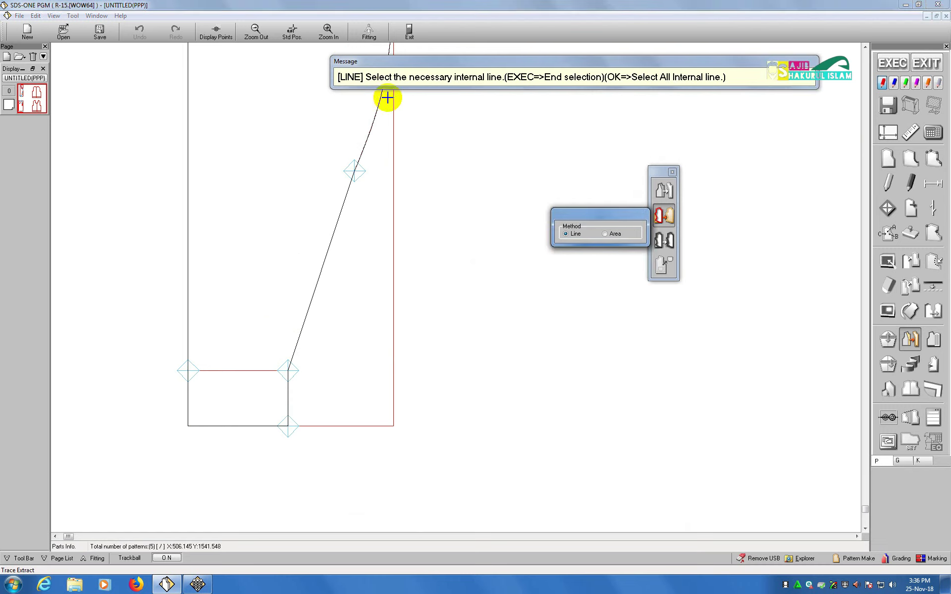
pyautogui.rightClick(233, 368)
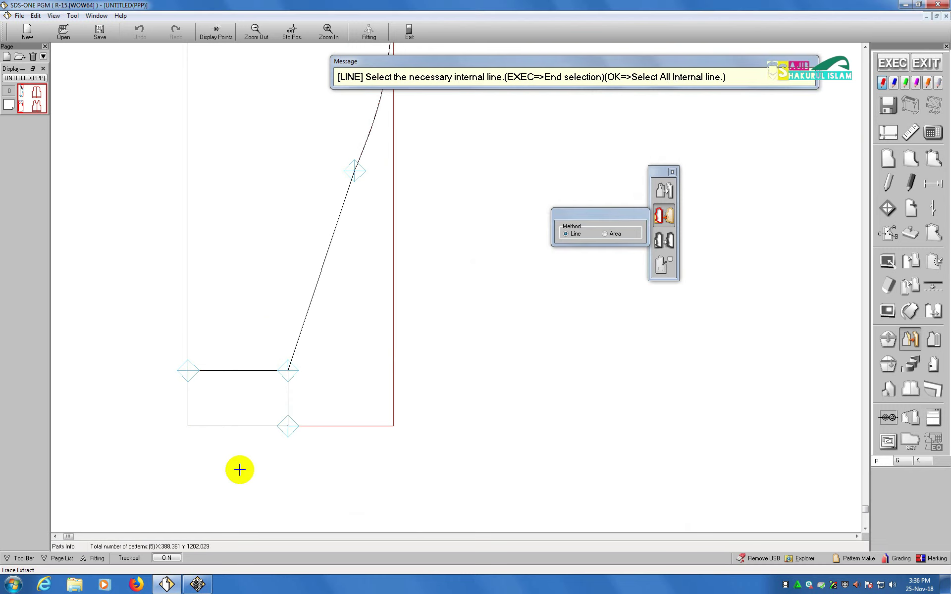
pyautogui.rightClick(232, 452)
# Step: Finish the extraction and place the traced piece in the empty area above the upper bodice pattern
pyautogui.click(287, 368)
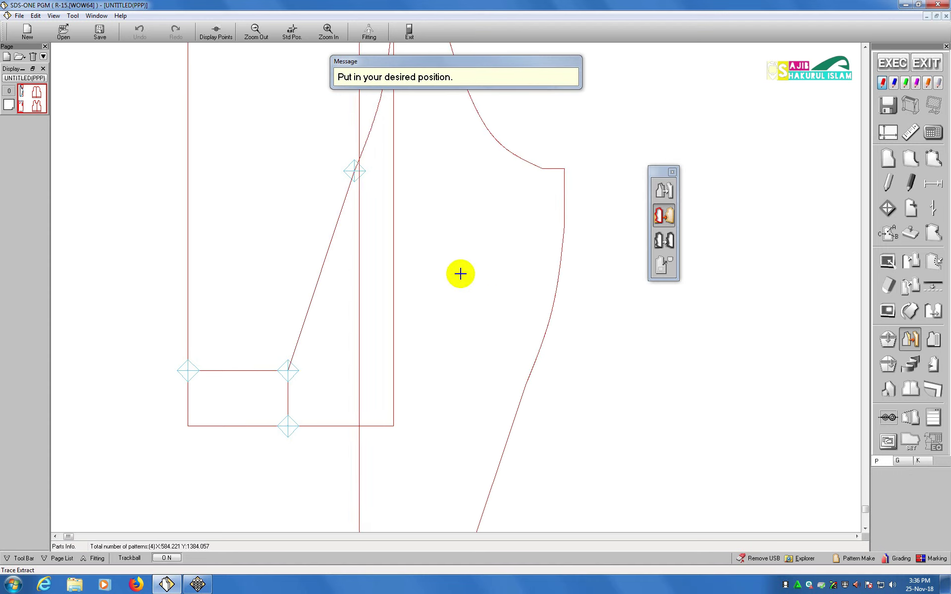
pyautogui.scroll(-5, 495, 287)
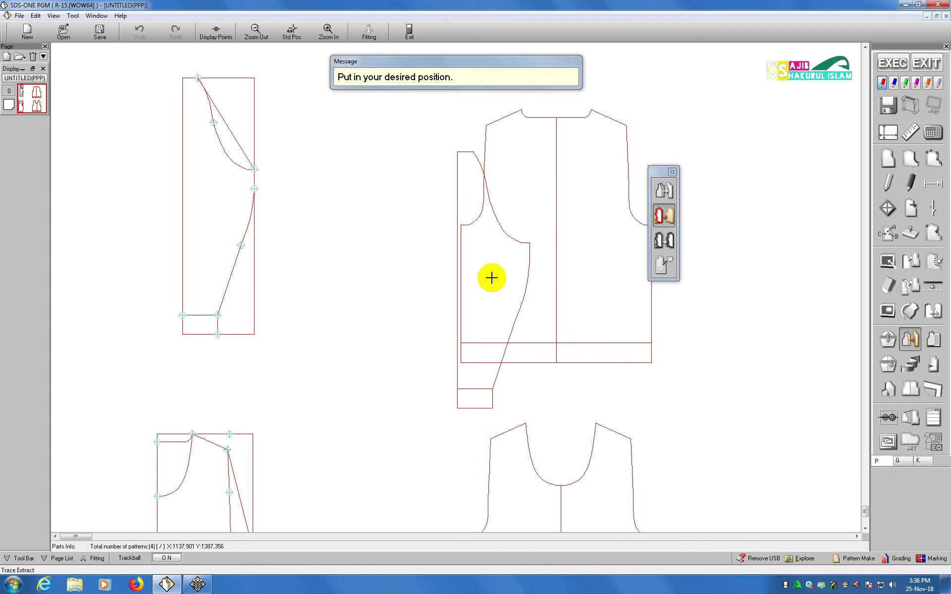
pyautogui.click(304, 138)
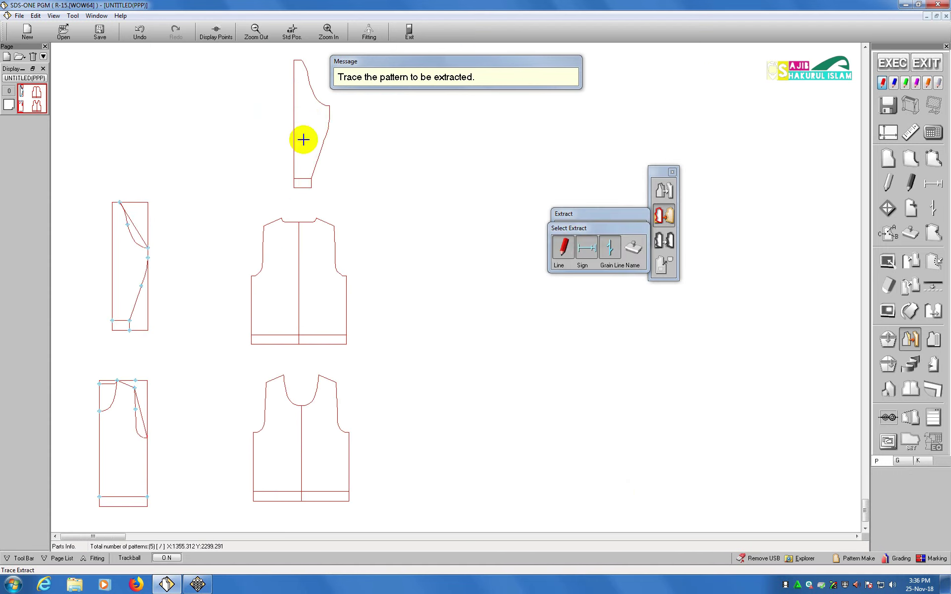